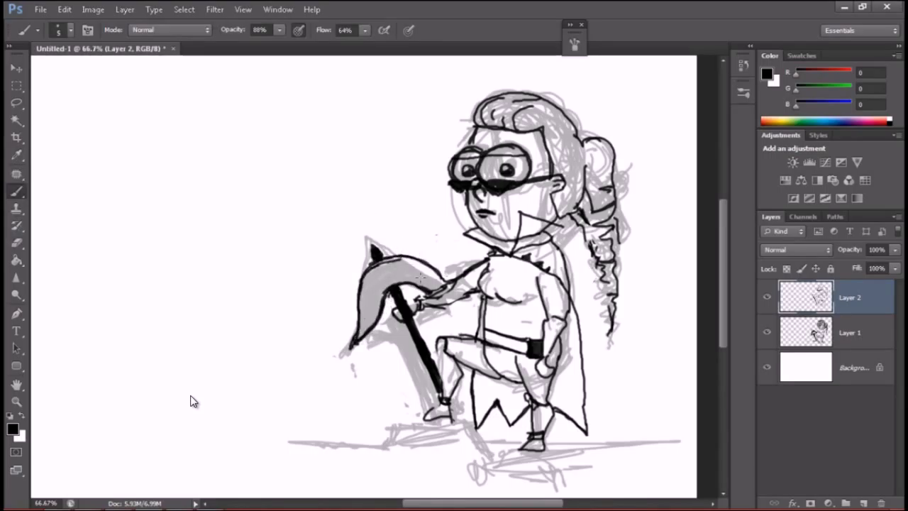
Search the computer for "RPG dubstep", play the matching track and close the media player.
key(alt+bracketleft)
key(alt+bracketright)
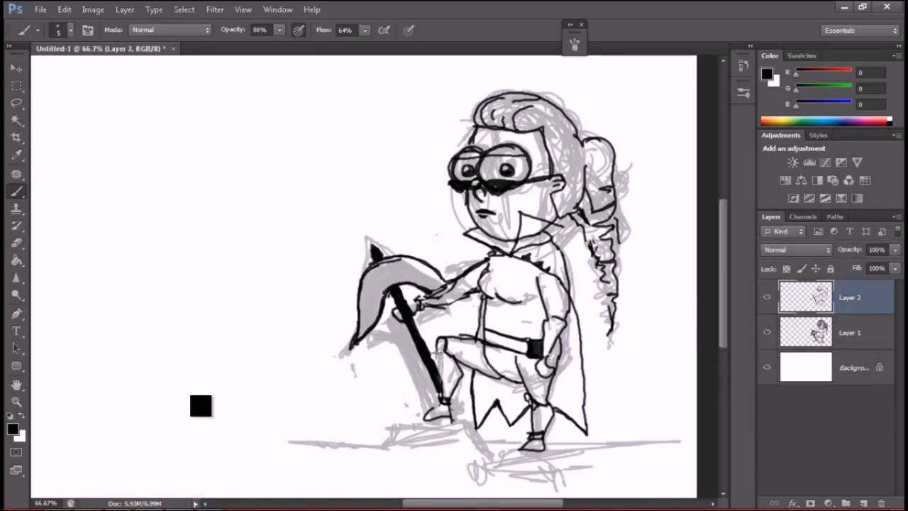
key(super)
text(RPG)
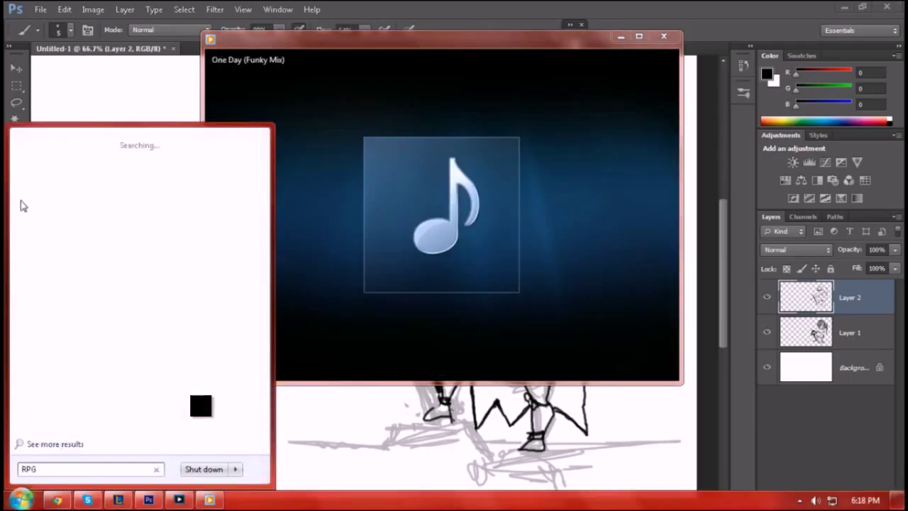
text( dubstep)
key(Return)
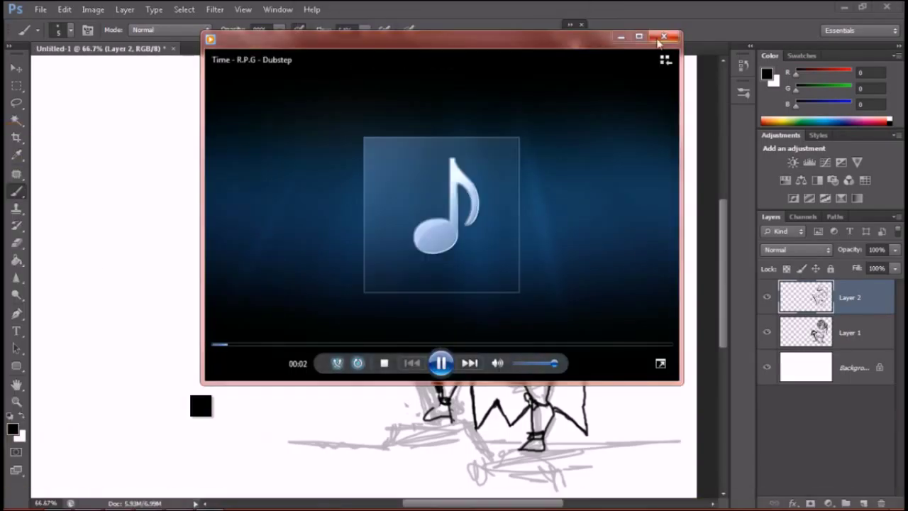
click(659, 40)
Erase the old tip above the curved blade and redraw it as a longer solid black point, trimming the overshoot.
key(e)
key(g)
key(b)
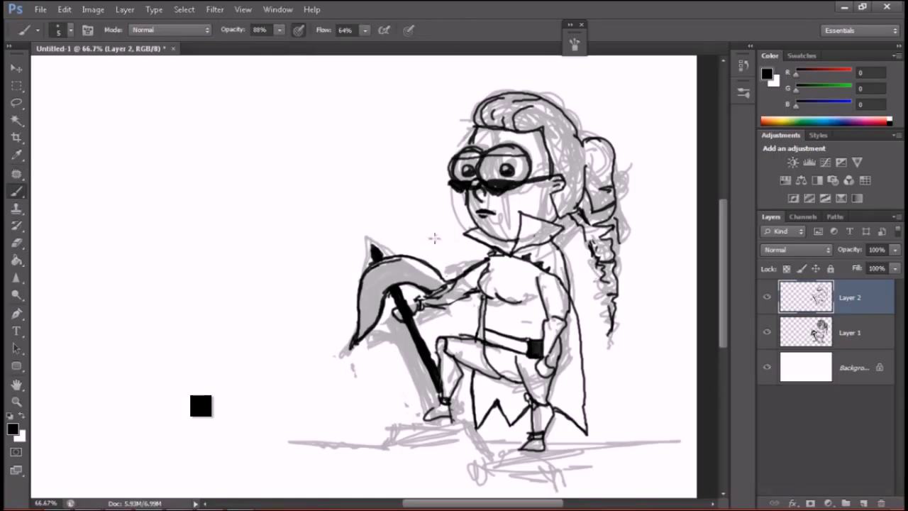
key(e)
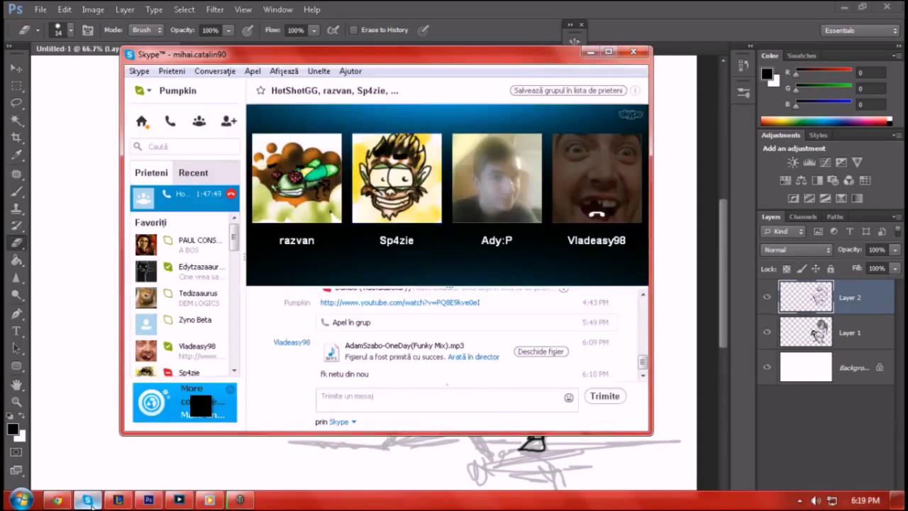
key(b)
key(e)
key(b)
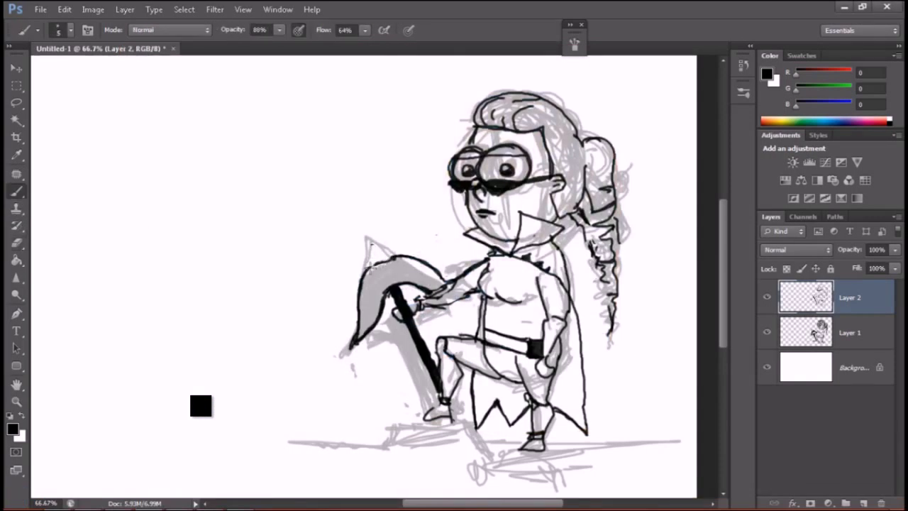
drag(377, 250, 361, 230)
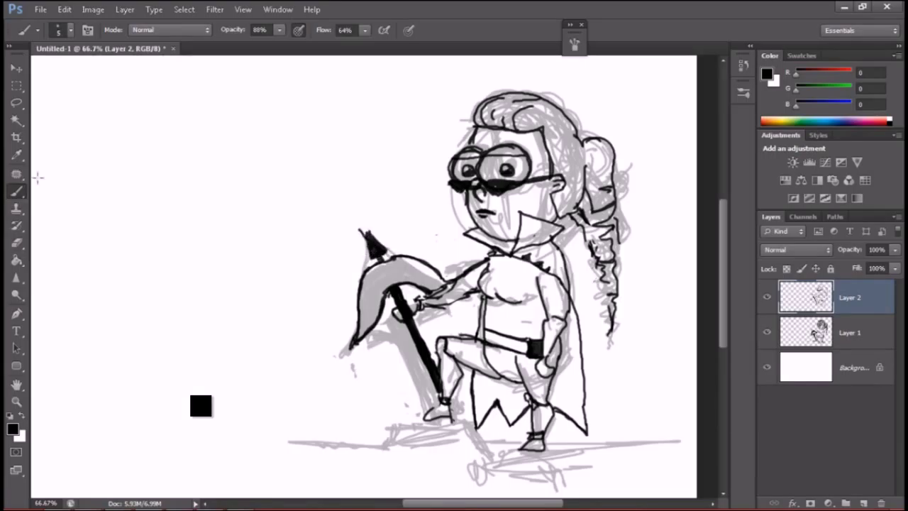
key(e)
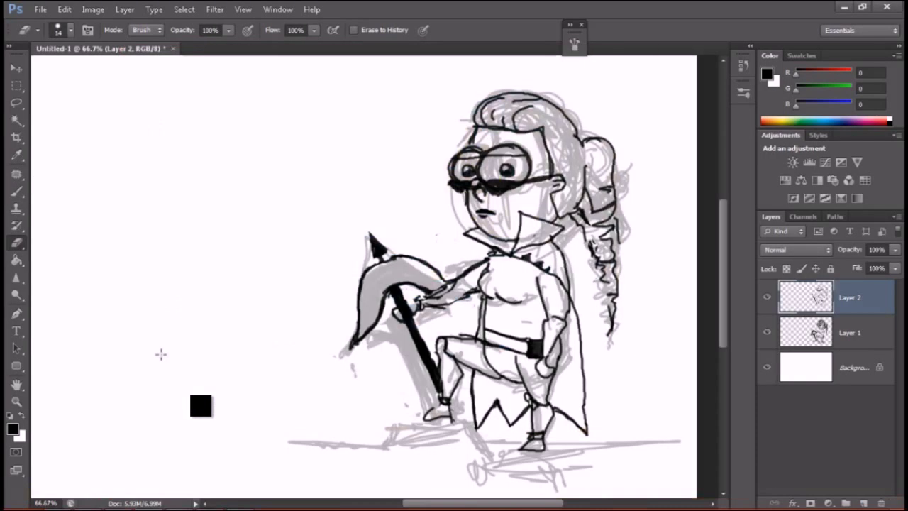
key(b)
Compare the line art with the Layer 1 sketch and the Vayne reference image in the browser.
click(767, 332)
click(768, 332)
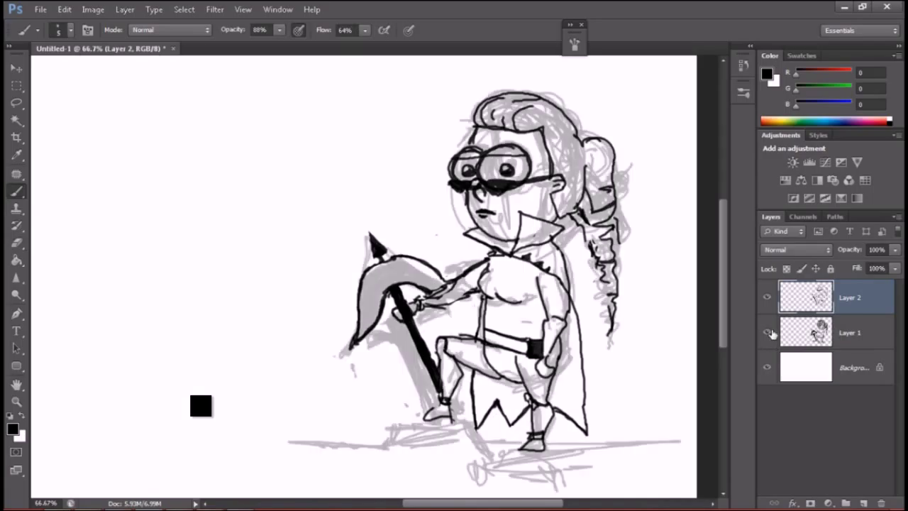
click(776, 332)
click(57, 500)
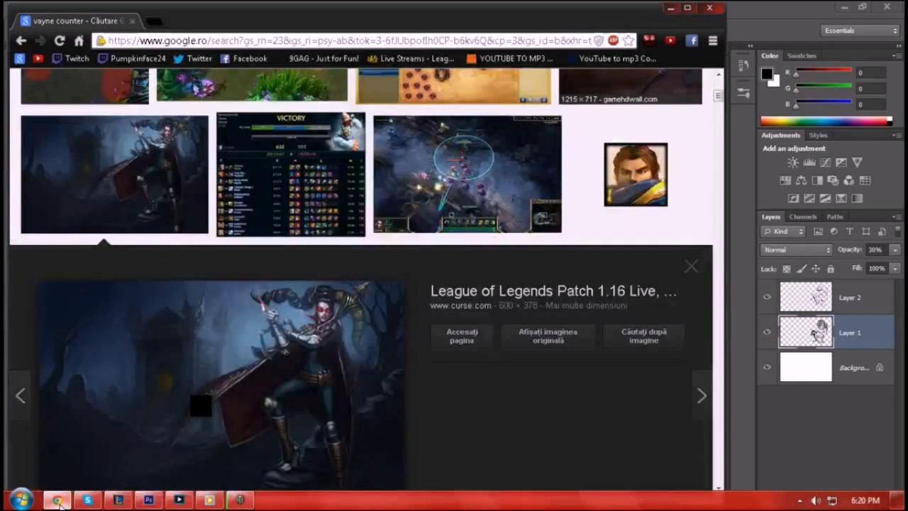
click(58, 500)
Add a new layer above the Layer 2 line art and hide the Layer 1 sketch.
key(ctrl+shift+alt+n)
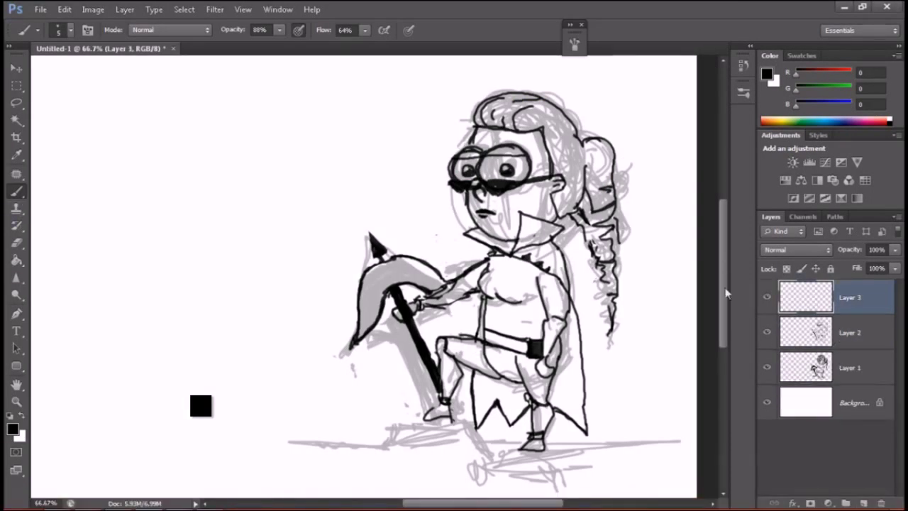
click(767, 367)
click(803, 56)
double_click(769, 81)
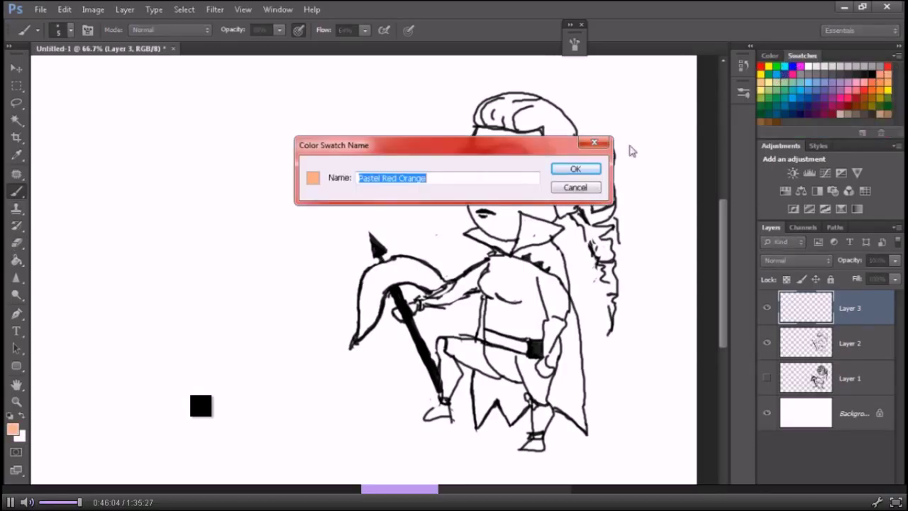
Switch to the browser and look up "pea" from English to Romanian in Google Translate.
key(alt+Tab)
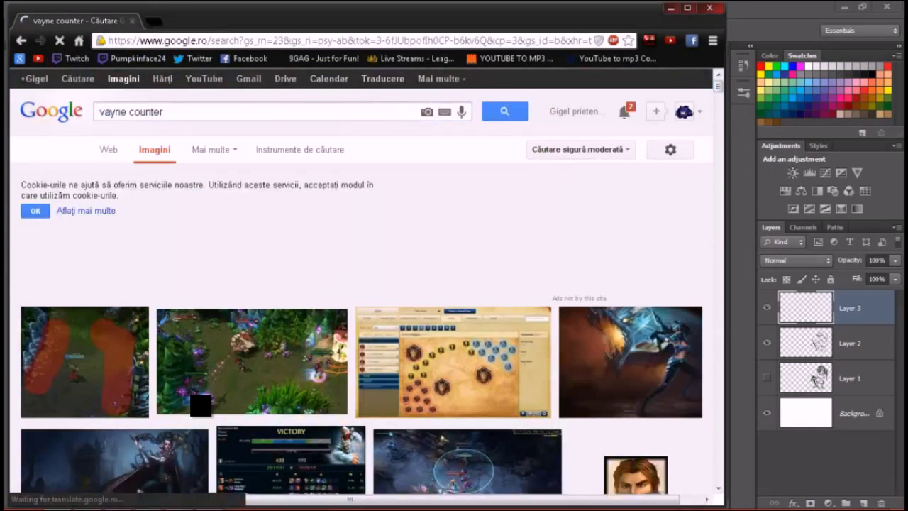
text(pea)
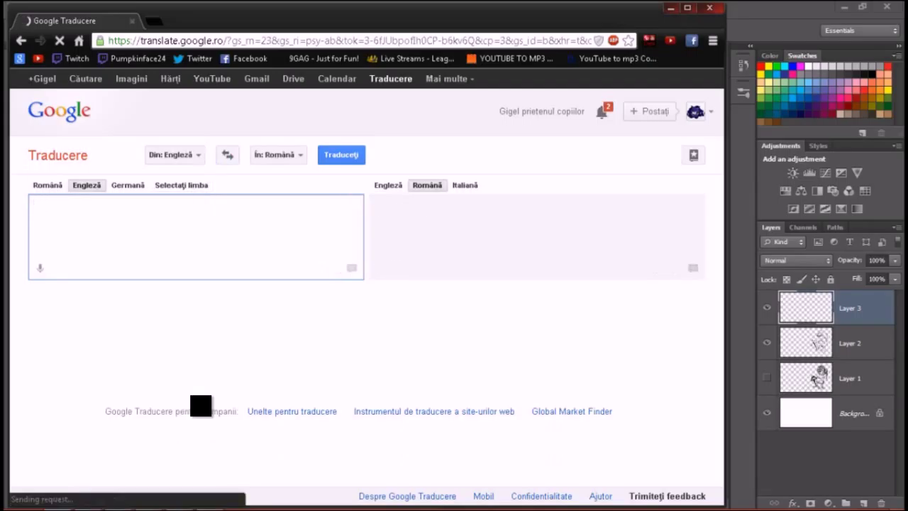
key(alt+Tab)
key(Escape)
Pick a light orange swatch and paint a test dab on the empty canvas beside the character's head.
click(809, 79)
click(809, 80)
click(777, 76)
click(367, 132)
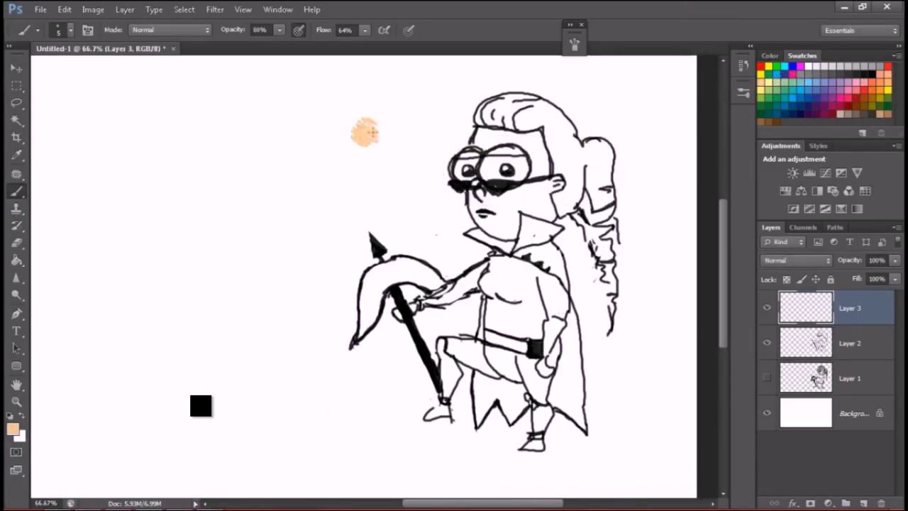
Switch to the browser and go back through the previously visited pages to the image results.
key(alt+Tab)
click(21, 40)
click(21, 40)
click(21, 41)
key(alt+Tab)
Paint the character's face and ear light gray on Layer 3 with a 15 px brush, and erase the paint over the glasses.
click(765, 122)
key(Escape)
click(774, 122)
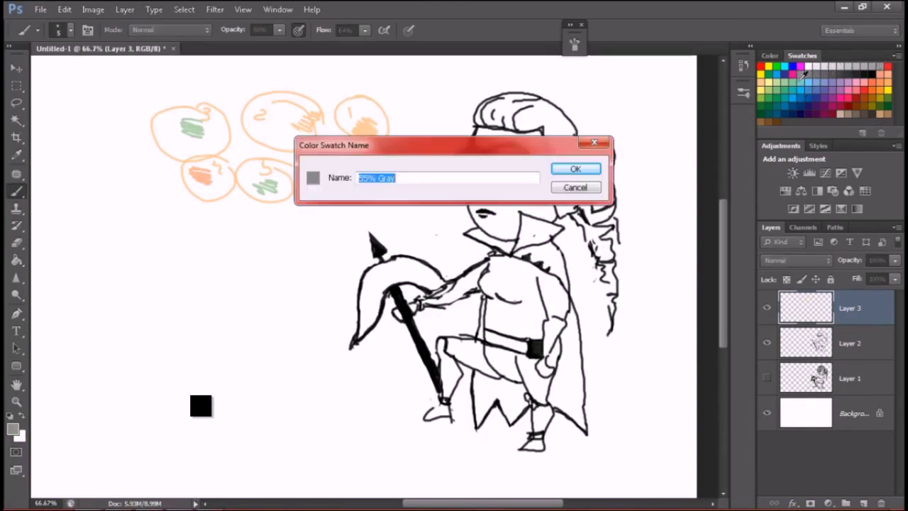
click(576, 169)
key(F5)
key(F5)
mouse_move(522, 209)
mouse_down()
mouse_move(497, 227)
mouse_move(476, 195)
mouse_move(518, 193)
mouse_up()
mouse_move(503, 227)
mouse_down()
mouse_move(553, 191)
mouse_move(552, 183)
mouse_move(530, 150)
mouse_move(498, 131)
mouse_move(475, 134)
mouse_up()
drag(525, 149, 483, 132)
key(e)
mouse_move(447, 174)
mouse_down()
mouse_move(452, 152)
mouse_move(476, 146)
mouse_up()
key(b)
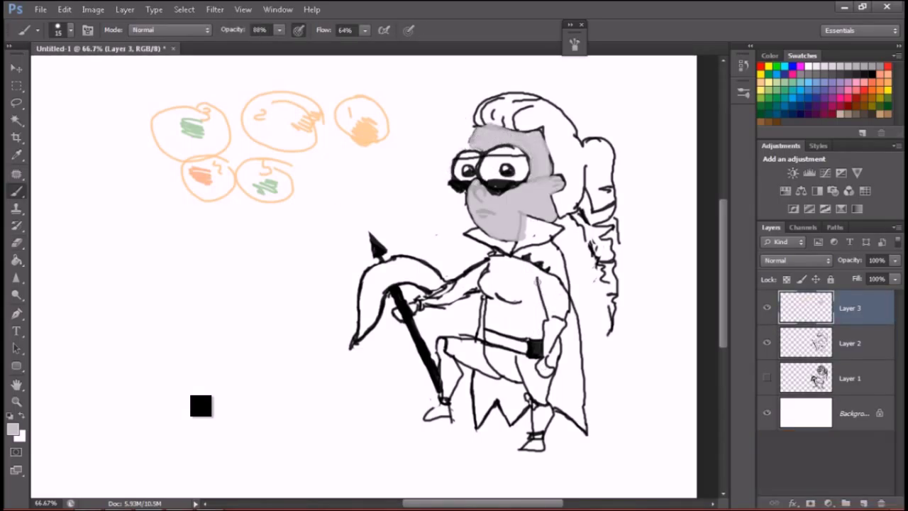
Move the Layer 2 line art above Layer 3 and reset the colors to black and white.
key(alt+bracketleft)
key(ctrl+bracketright)
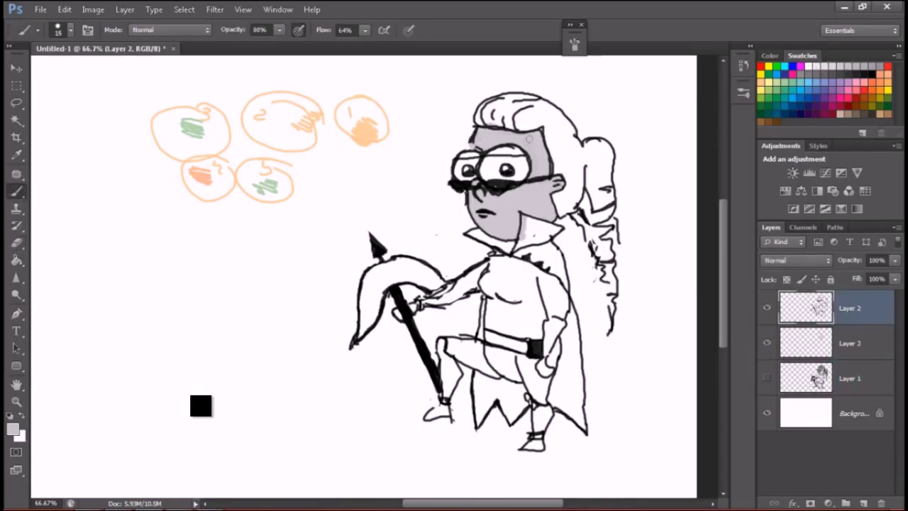
key(F6)
key(d)
Set the brush to the soft round 30 px tip, switch to the Eraser and make Layer 3 active.
key(F5)
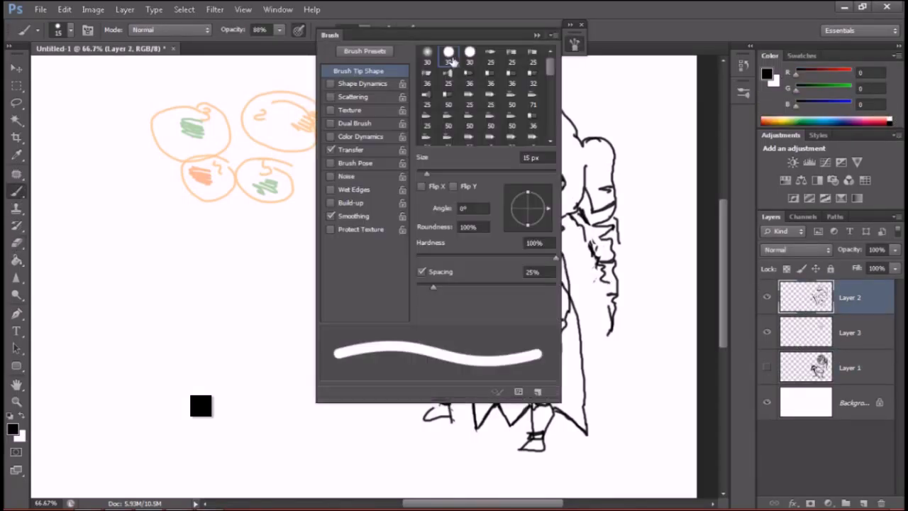
click(427, 53)
mouse_move(486, 6)
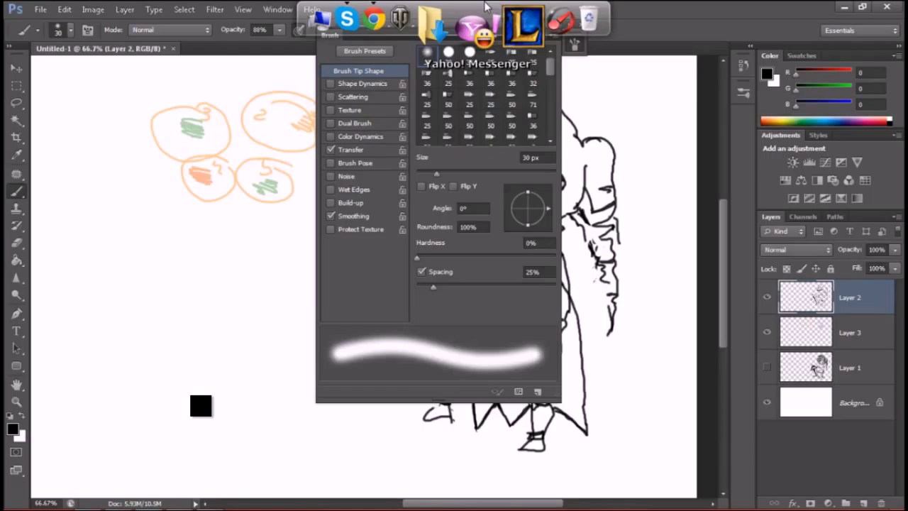
key(F5)
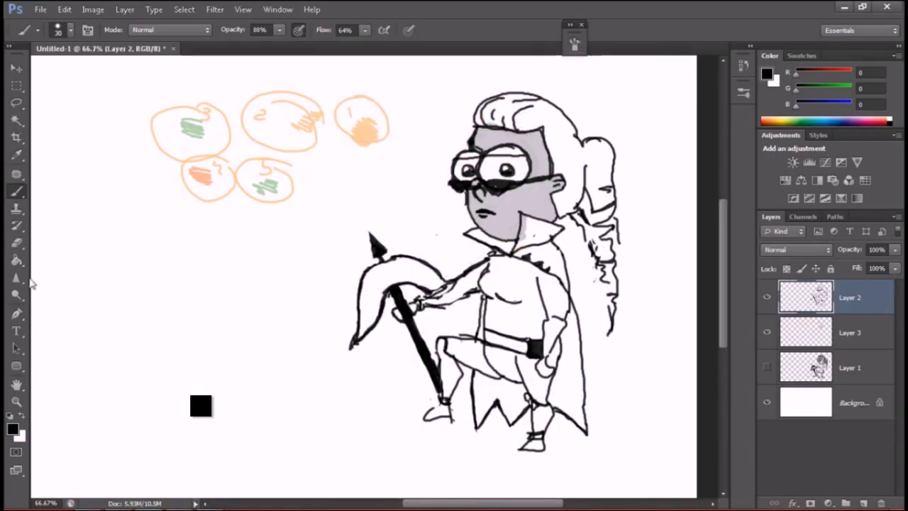
click(17, 243)
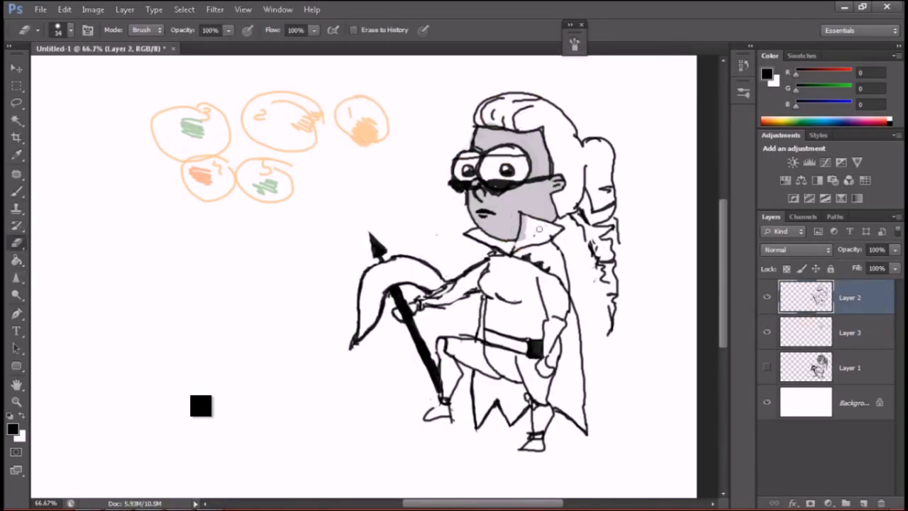
key(alt+bracketleft)
Look through the browser's downloads list and open the bookmarked Twitch channel page.
click(147, 493)
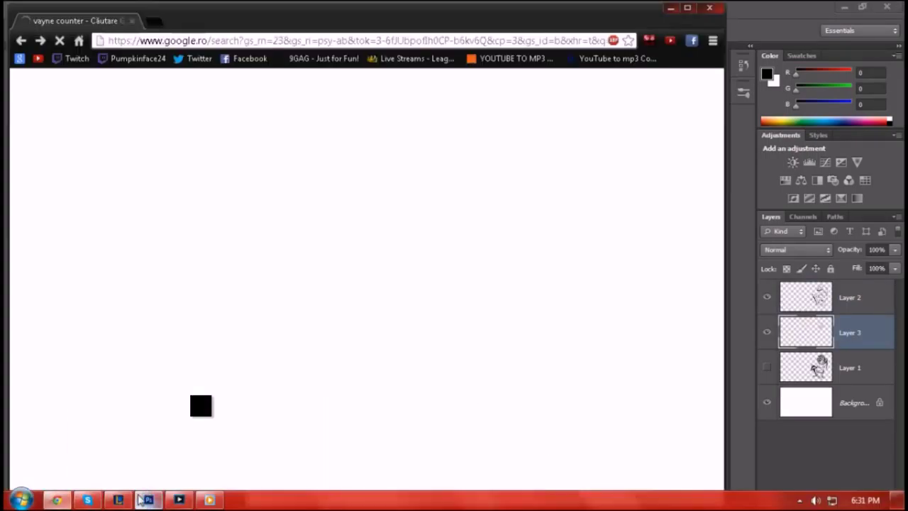
key(ctrl+j)
scroll(146, 395, down, 3)
middle_click(137, 58)
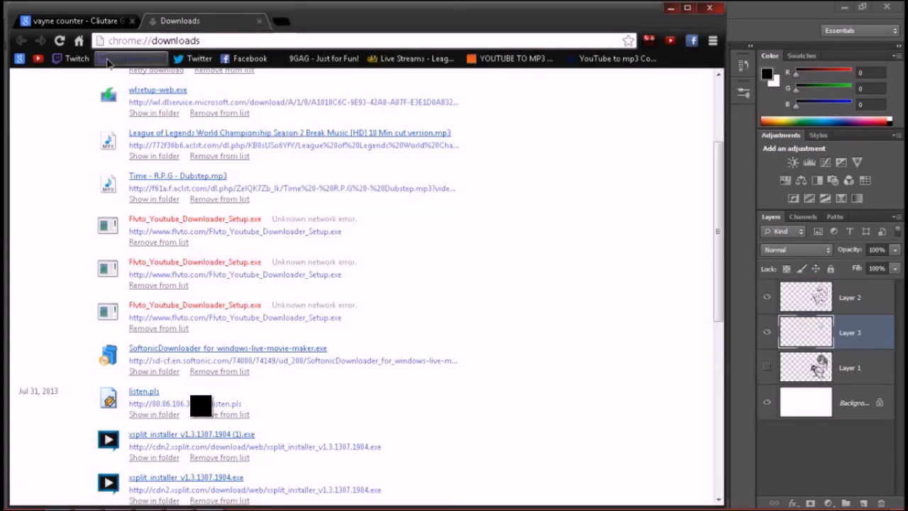
click(227, 22)
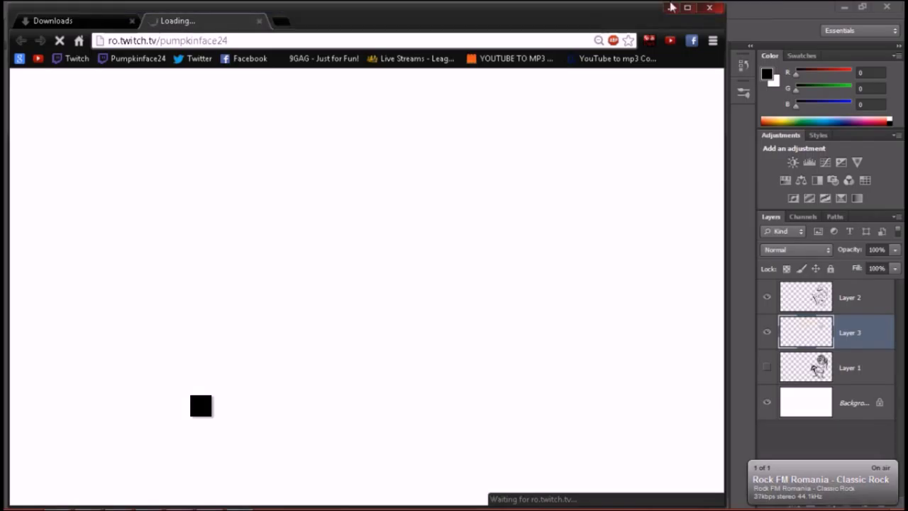
key(alt+Tab)
Paint color samples numbered 1 to 3 in dark blue and magenta on the empty canvas beside the character.
click(802, 55)
click(820, 104)
click(17, 192)
drag(126, 167, 126, 181)
drag(103, 210, 139, 224)
drag(186, 200, 217, 189)
drag(252, 186, 270, 207)
drag(174, 227, 251, 259)
click(834, 105)
drag(110, 217, 138, 209)
Paint the cape's collar and shoulder area dark navy blue with thin magenta edges.
mouse_move(526, 221)
mouse_down()
mouse_move(561, 237)
mouse_move(546, 256)
mouse_move(571, 288)
mouse_up()
drag(511, 245, 468, 231)
drag(543, 259, 489, 241)
drag(496, 249, 464, 225)
mouse_move(565, 242)
mouse_down()
mouse_move(523, 248)
mouse_move(468, 229)
mouse_up()
Fill the cape's long side panel and jagged lower hem with dark blue, and erase paint outside the outlines.
drag(567, 298, 582, 394)
mouse_move(579, 333)
mouse_down()
mouse_move(577, 406)
mouse_move(561, 355)
mouse_up()
mouse_move(487, 387)
mouse_down()
mouse_move(490, 412)
mouse_move(522, 412)
mouse_move(483, 422)
mouse_up()
drag(472, 426, 490, 397)
mouse_move(479, 333)
mouse_down()
mouse_move(479, 297)
mouse_move(533, 305)
mouse_up()
key(e)
drag(575, 280, 589, 430)
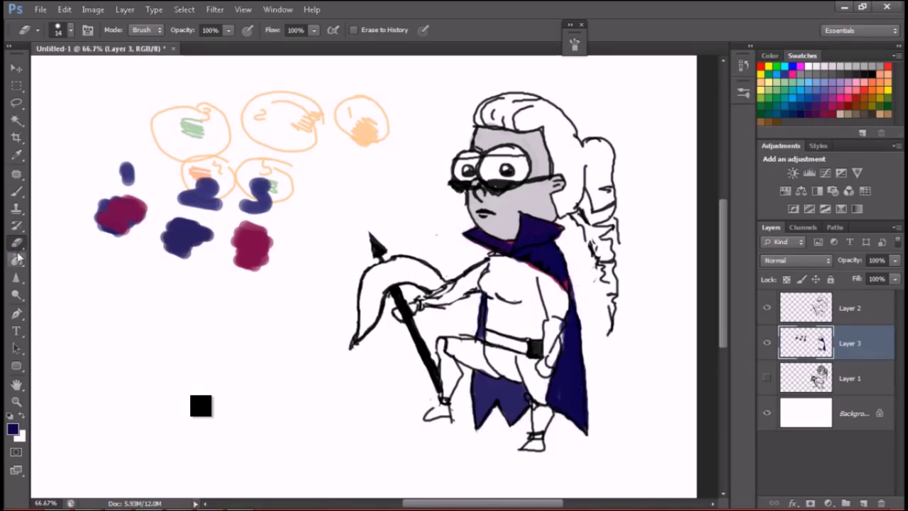
Paint the torso and upper sleeves with the medium dark blue, and erase the overspill on the raised forearm.
key(i)
key(b)
mouse_move(496, 273)
mouse_down()
mouse_move(560, 317)
mouse_move(501, 298)
mouse_move(518, 330)
mouse_move(493, 316)
mouse_move(484, 271)
mouse_move(564, 299)
mouse_move(500, 330)
mouse_move(546, 337)
mouse_up()
key(e)
drag(454, 288, 450, 293)
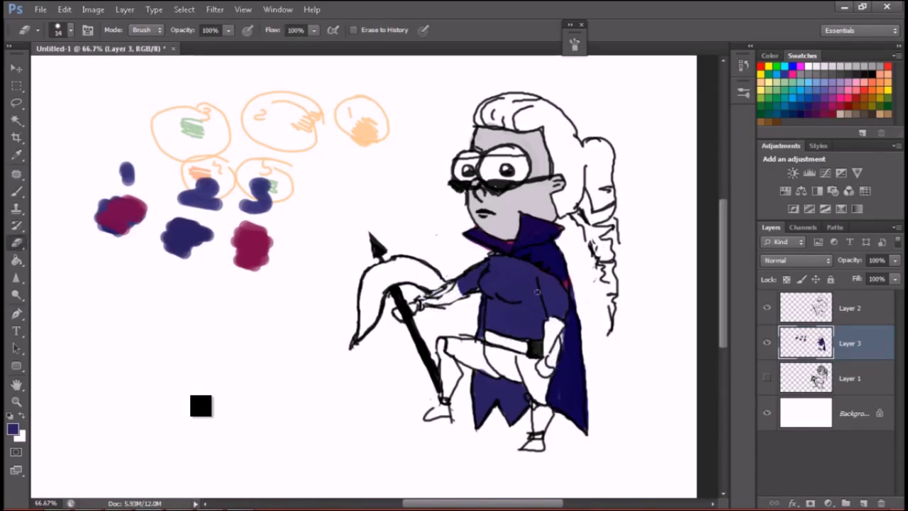
Repaint the jagged lower part of the cape between the legs in the darker navy blue.
key(b)
drag(577, 278, 581, 307)
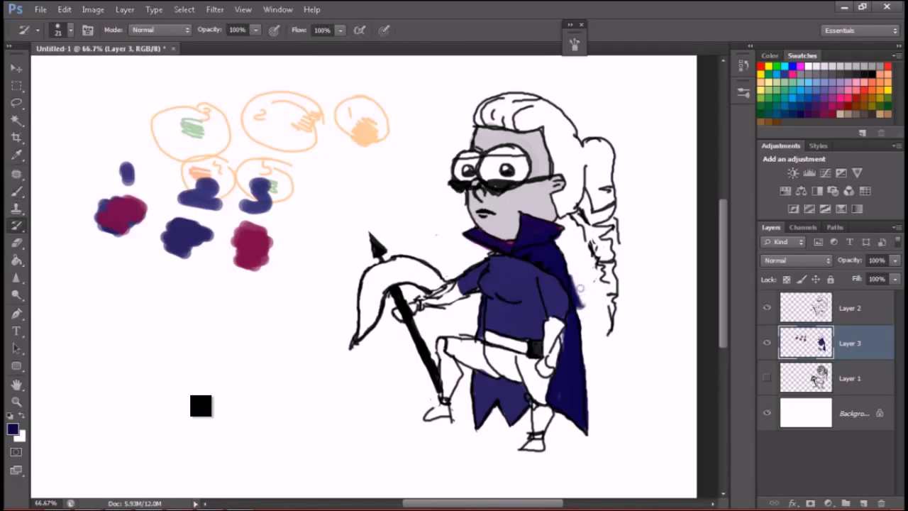
key(b)
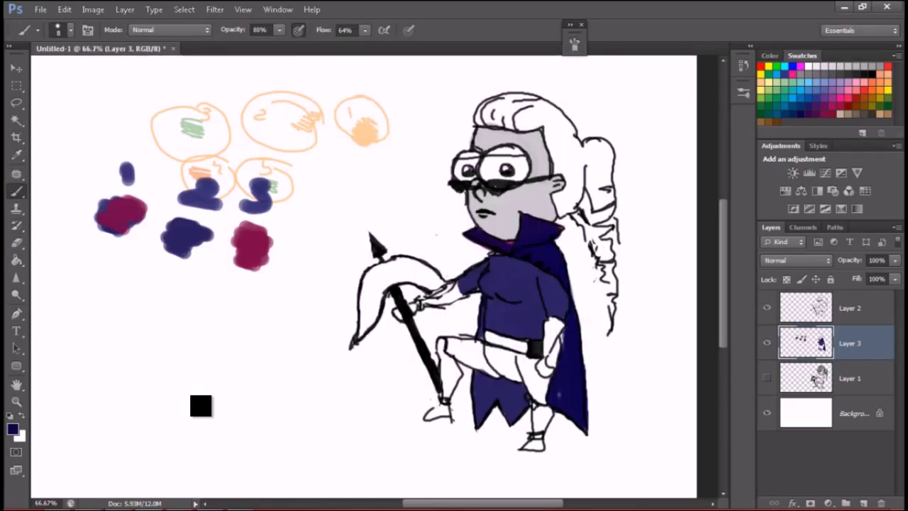
drag(523, 387, 485, 382)
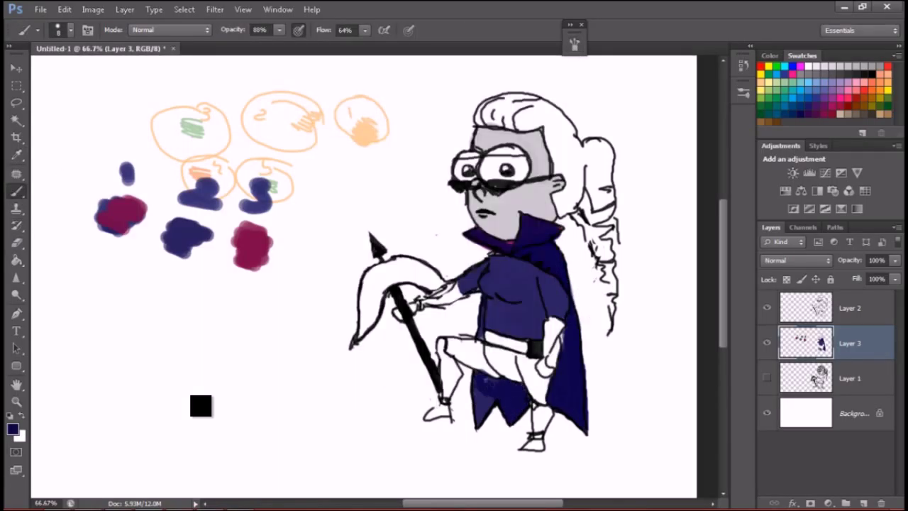
key(e)
key(b)
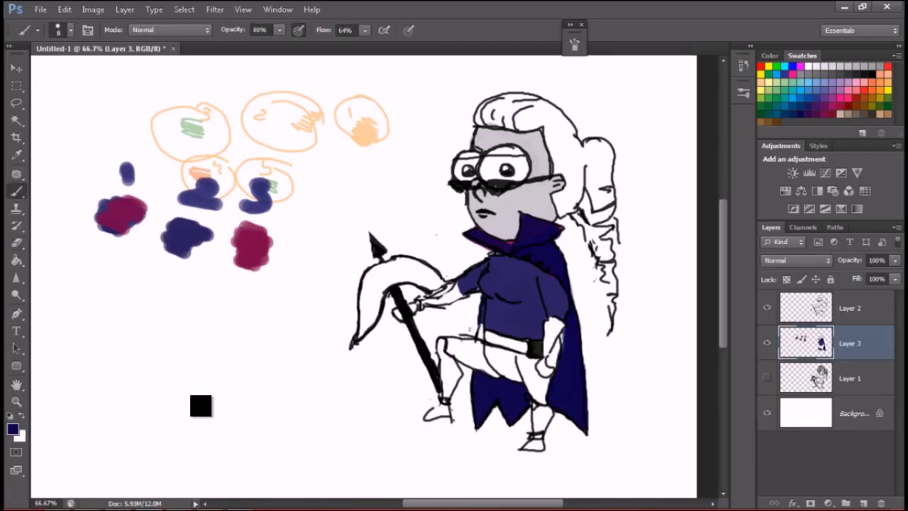
Fill the hips and thighs below the belt with medium dark blue, and erase the excess near the standing knee.
mouse_move(488, 357)
mouse_down()
mouse_move(540, 397)
mouse_move(527, 361)
mouse_up()
mouse_move(446, 342)
mouse_down()
mouse_move(477, 349)
mouse_move(445, 348)
mouse_move(500, 372)
mouse_up()
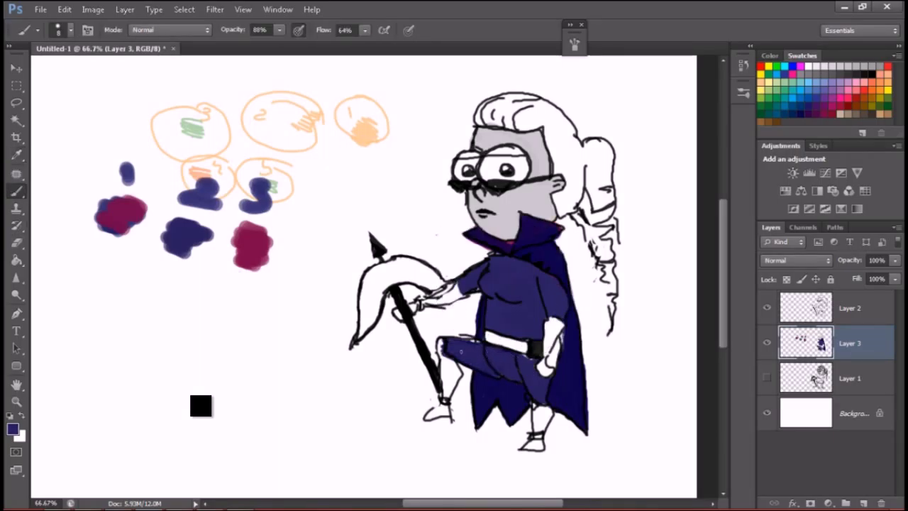
key(e)
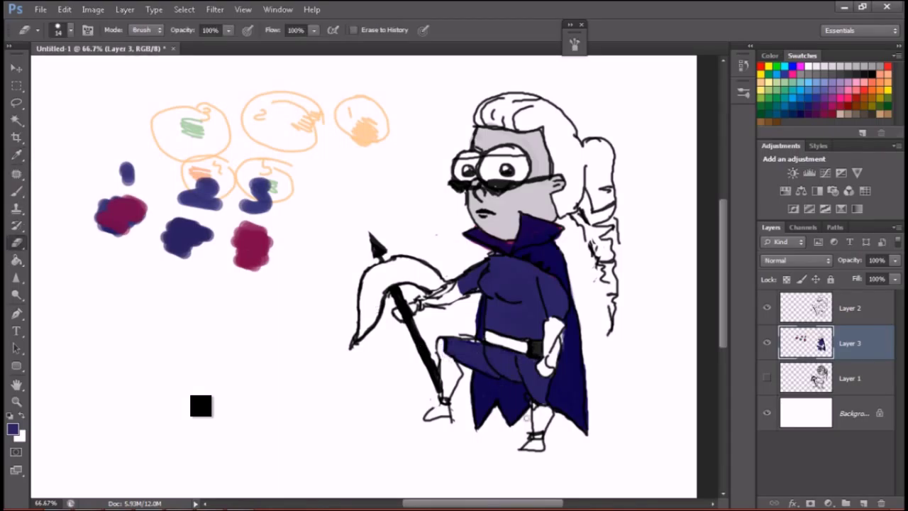
drag(530, 395, 534, 407)
Group the Adjustments and Styles panels with Swatches, and paint the character's belt dark purple.
key(b)
drag(844, 146, 864, 62)
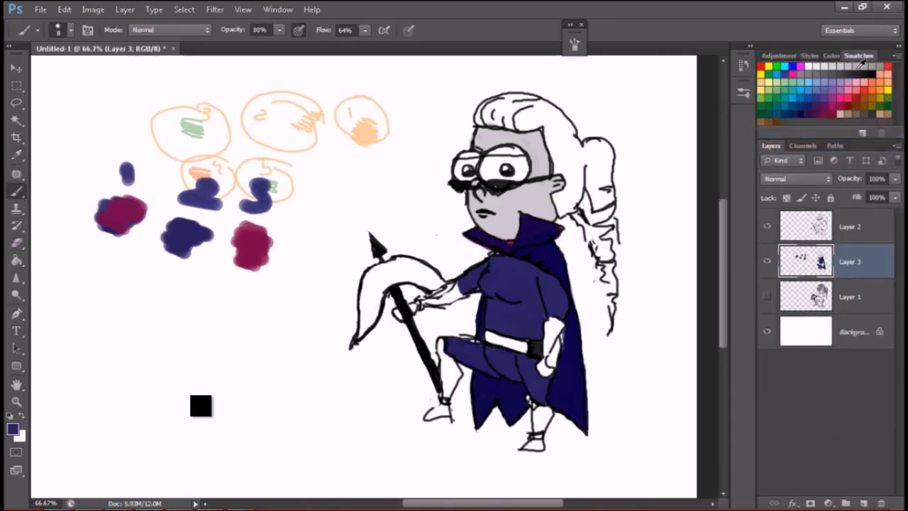
click(793, 69)
drag(512, 345, 527, 347)
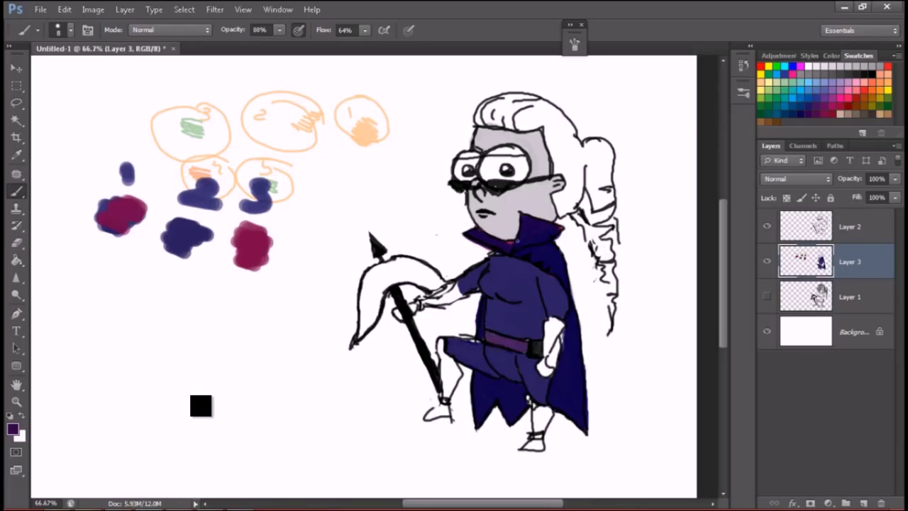
mouse_move(630, 236)
mouse_down()
mouse_move(642, 323)
mouse_move(577, 247)
mouse_up()
mouse_move(626, 262)
mouse_down()
mouse_move(639, 309)
mouse_move(576, 248)
mouse_move(635, 230)
mouse_up()
key(ctrl+z)
click(15, 243)
key(b)
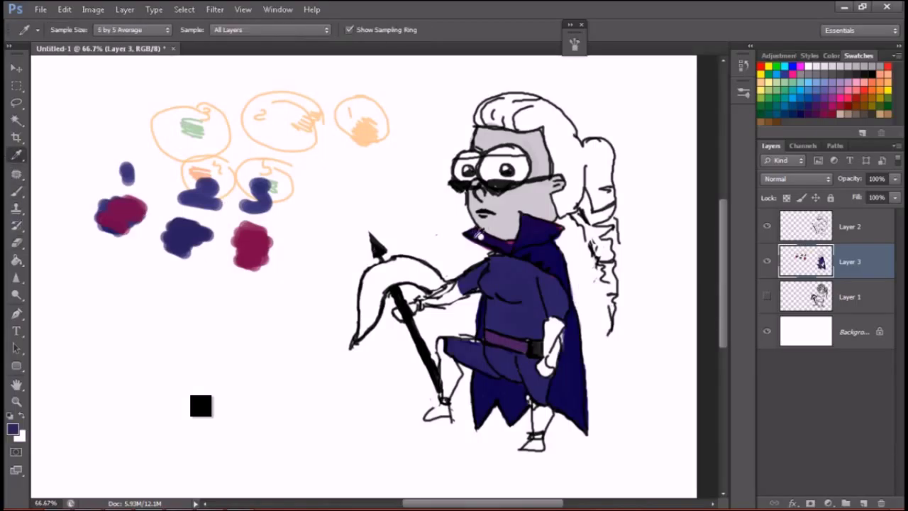
Paint the character's hands, forearms, lower legs and feet light grey on Layer 3, and erase the overspill around them.
scroll(376, 277, left, 2)
alt+click(513, 242)
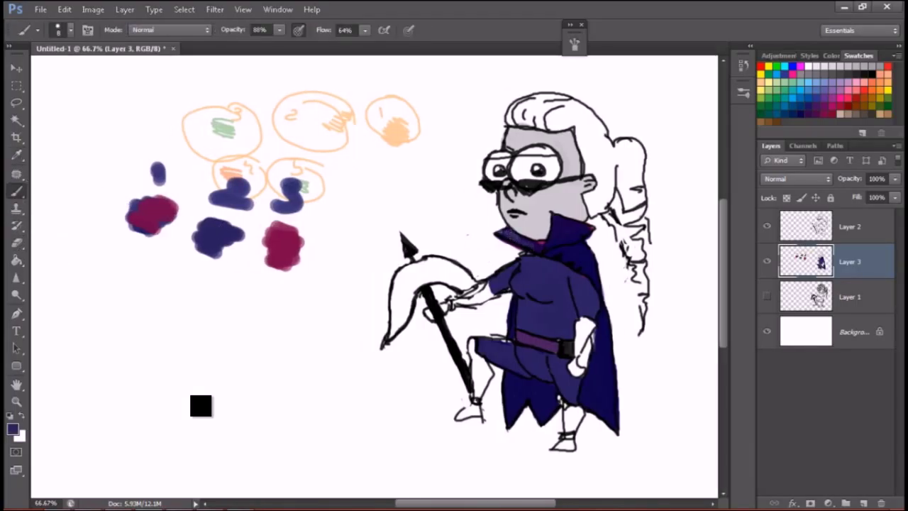
scroll(537, 266, down, 1)
click(16, 208)
click(15, 295)
right_click(15, 191)
click(827, 69)
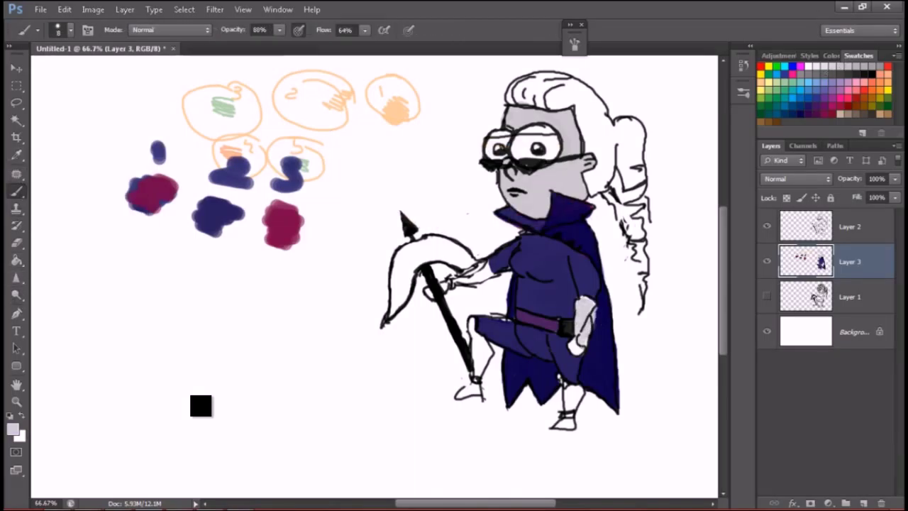
drag(483, 273, 444, 288)
drag(484, 322, 473, 394)
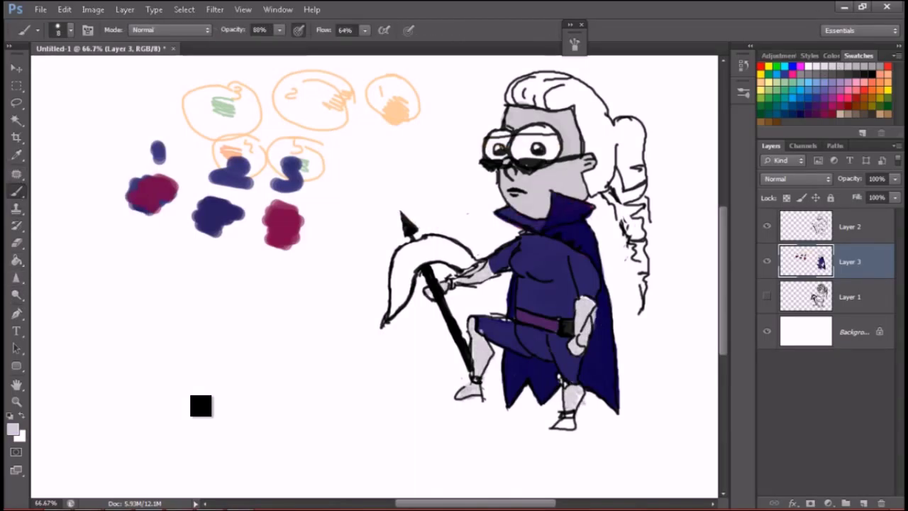
key(e)
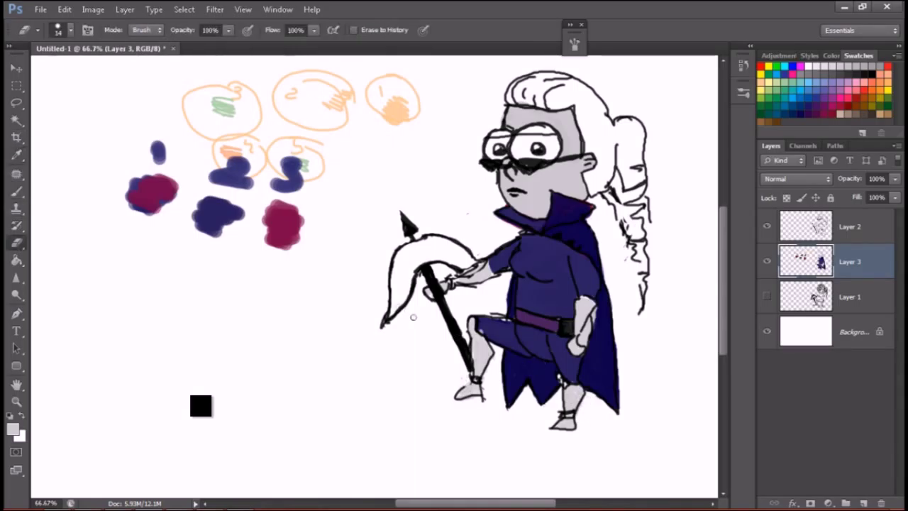
Fill the crossbow's curved bow with the same light grey on Layer 3.
key(alt+bracketright)
key(alt+bracketleft)
click(17, 190)
mouse_move(423, 242)
mouse_down()
mouse_move(479, 265)
mouse_move(394, 311)
mouse_up()
mouse_move(426, 248)
mouse_down()
mouse_move(392, 312)
mouse_move(430, 258)
mouse_up()
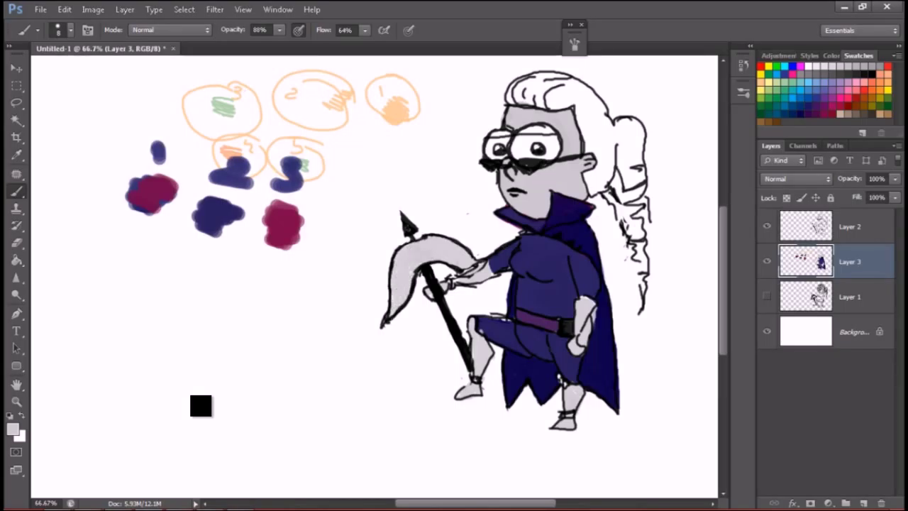
Lighten the black arrow shaft on Layer 2 and the curved bow on Layer 3 with the Dodge tool.
key(alt+bracketright)
key(o)
key(F5)
key(F5)
key(F5)
click(538, 34)
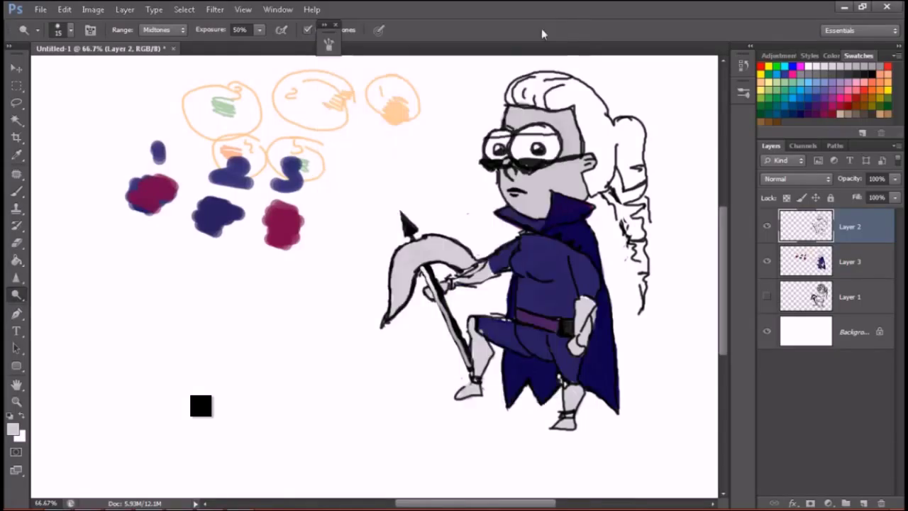
key(alt+bracketleft)
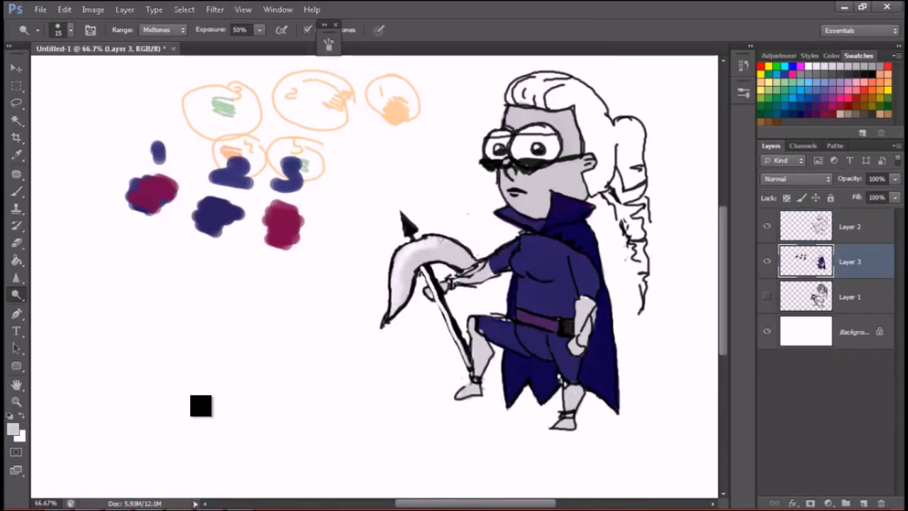
Darken the bow's inner curve on Layer 3 and the arrow shaft on Layer 2 with a 21 px Burn brush.
key(shift+o)
click(329, 42)
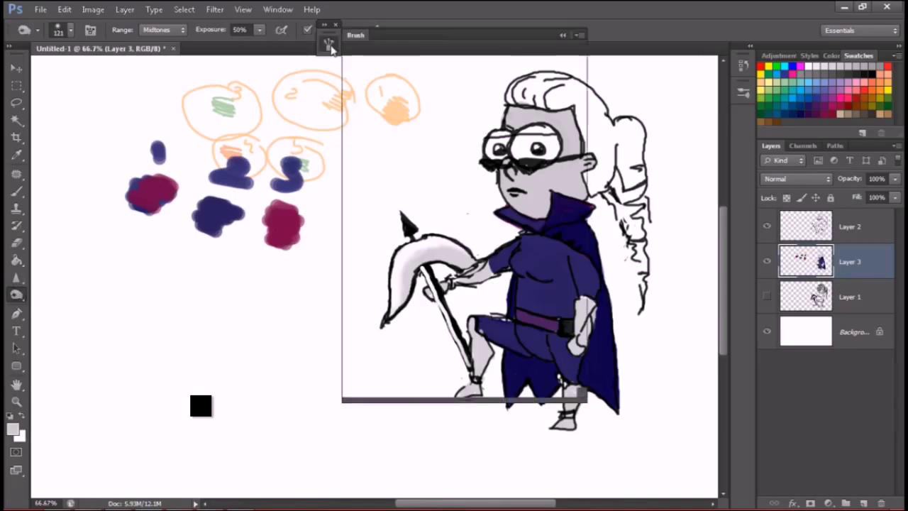
key(F5)
mouse_move(444, 250)
mouse_down()
mouse_move(460, 257)
mouse_move(410, 268)
mouse_move(444, 252)
mouse_up()
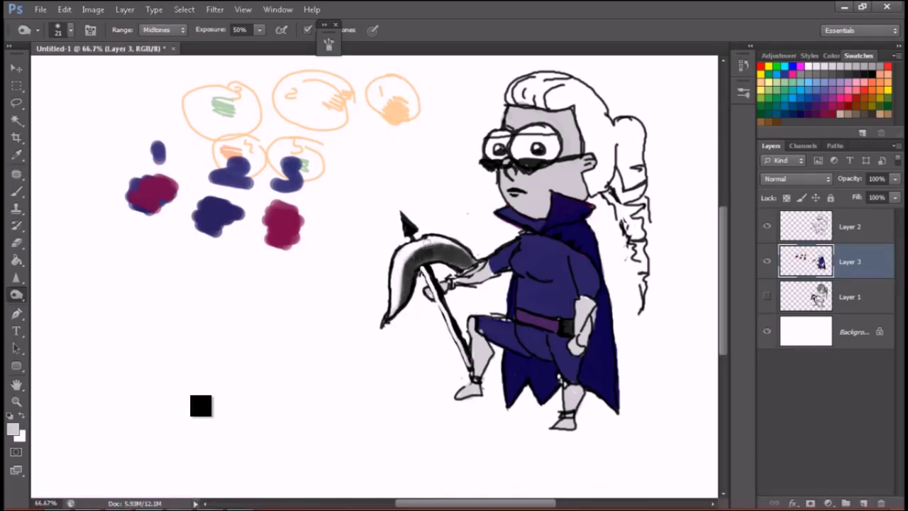
key(alt+bracketright)
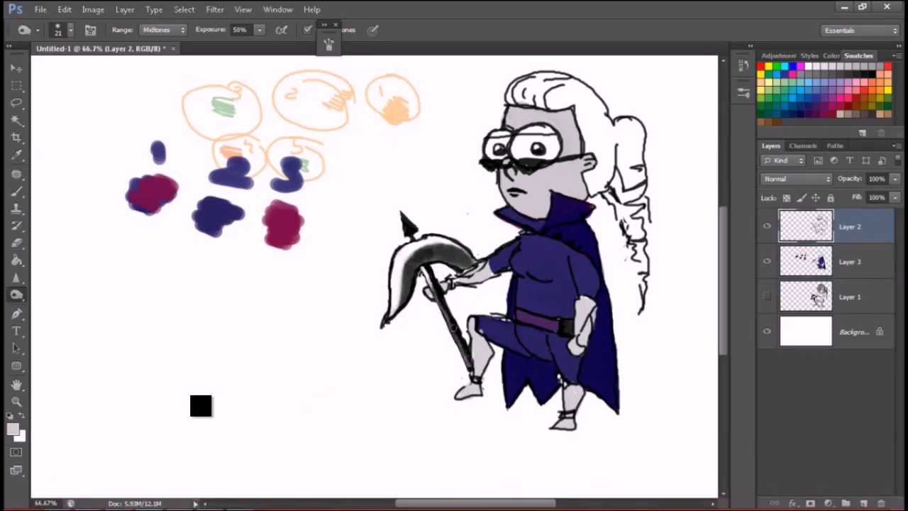
key(alt+bracketleft)
Burn shadows into the sleeves, torso, legs, hanging hand and side of the face on Layer 3.
drag(593, 298, 582, 268)
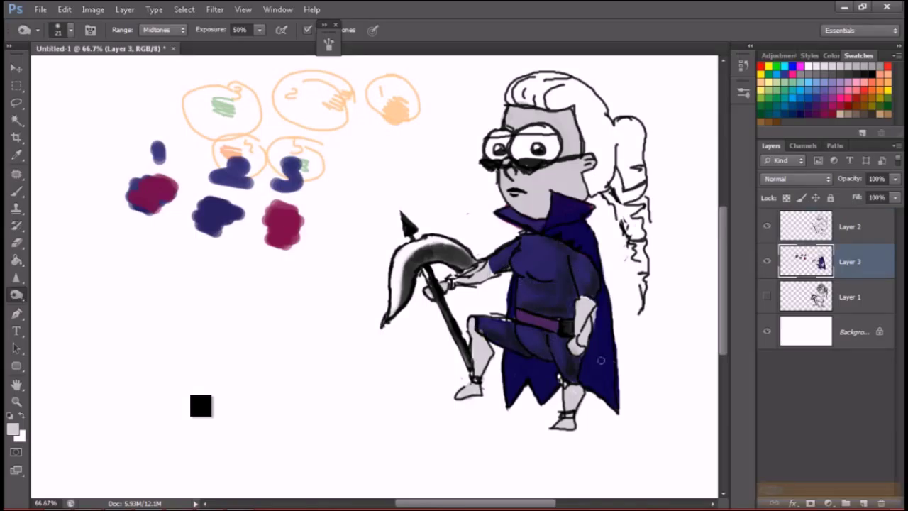
mouse_move(593, 312)
mouse_down()
mouse_move(574, 405)
mouse_move(482, 355)
mouse_move(472, 394)
mouse_up()
mouse_move(568, 171)
mouse_down()
mouse_move(571, 191)
mouse_move(574, 120)
mouse_move(539, 206)
mouse_move(565, 117)
mouse_move(539, 213)
mouse_move(557, 202)
mouse_up()
Shade the face by dodging it with a 26 px brush and burning its rear side and jaw.
right_click(16, 294)
click(71, 291)
key(F5)
key(F5)
key(bracketright)
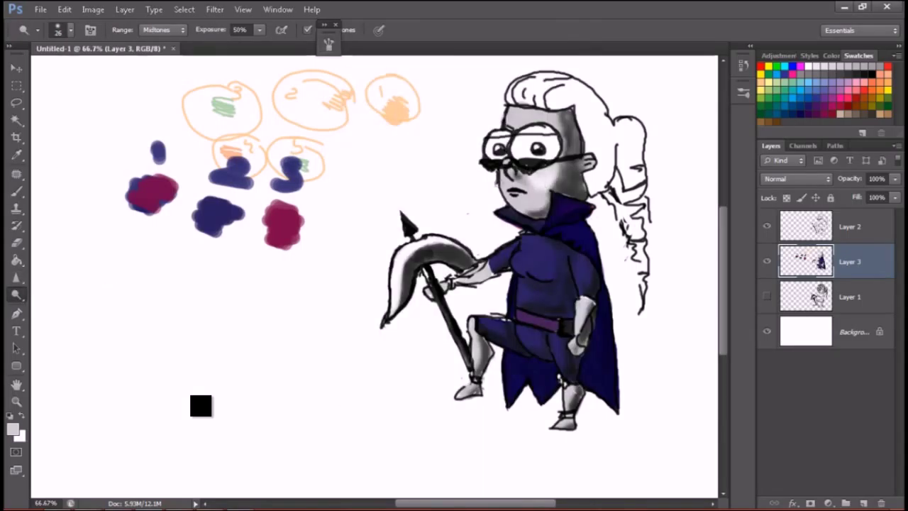
mouse_move(525, 162)
mouse_down()
mouse_move(553, 119)
mouse_move(568, 177)
mouse_move(533, 207)
mouse_up()
alt+click(16, 297)
mouse_move(571, 113)
mouse_down()
mouse_move(571, 186)
mouse_move(539, 213)
mouse_up()
right_click(16, 294)
click(71, 292)
drag(568, 114, 568, 192)
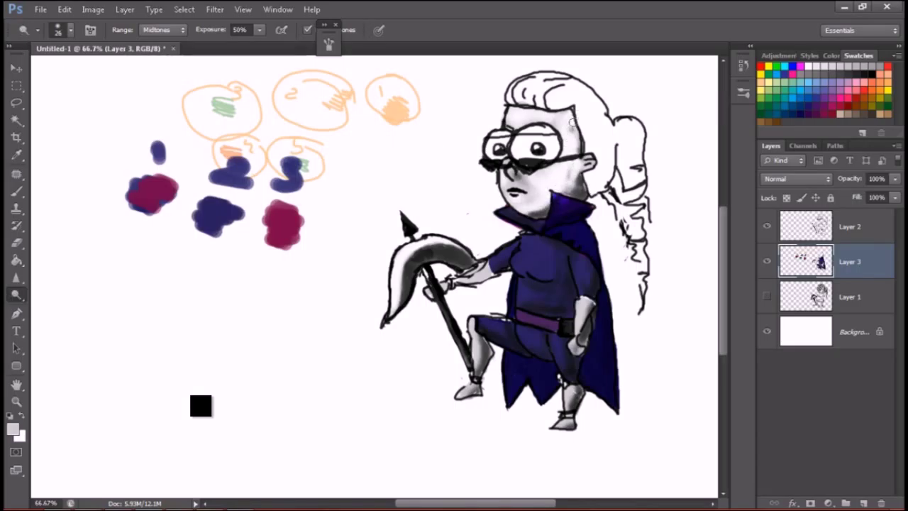
Repaint the face in flat light grey, and dot light trim along the cape's shoulder edge and collar.
key(b)
click(779, 55)
click(831, 55)
mouse_move(521, 181)
mouse_down()
mouse_move(568, 141)
mouse_move(511, 117)
mouse_up()
key(o)
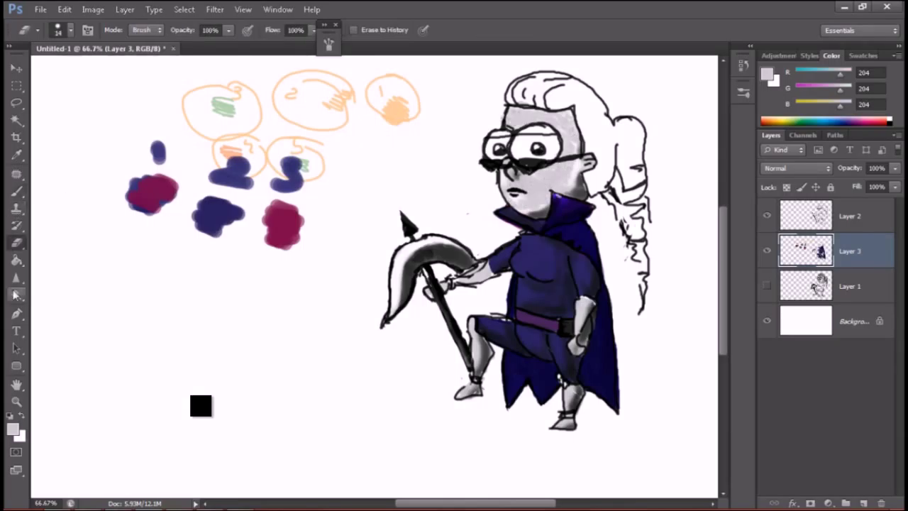
drag(572, 110, 573, 193)
key(alt+f)
key(Escape)
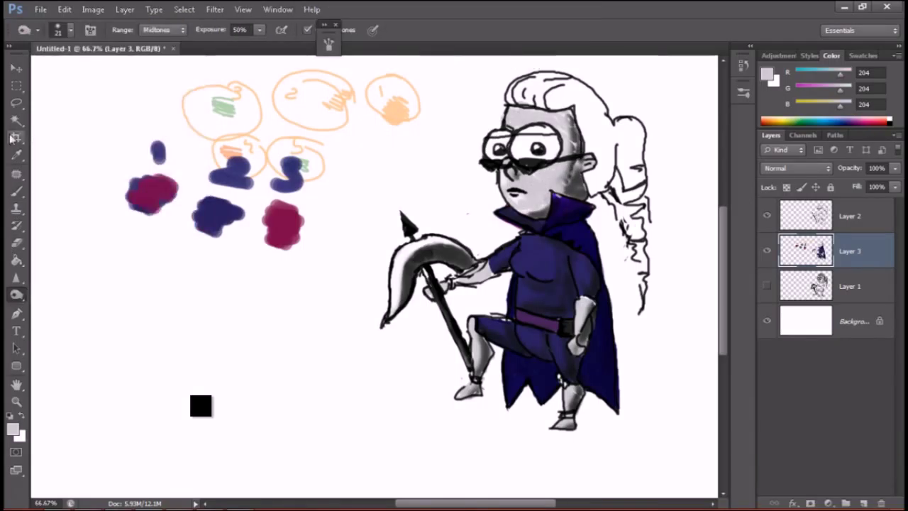
key(b)
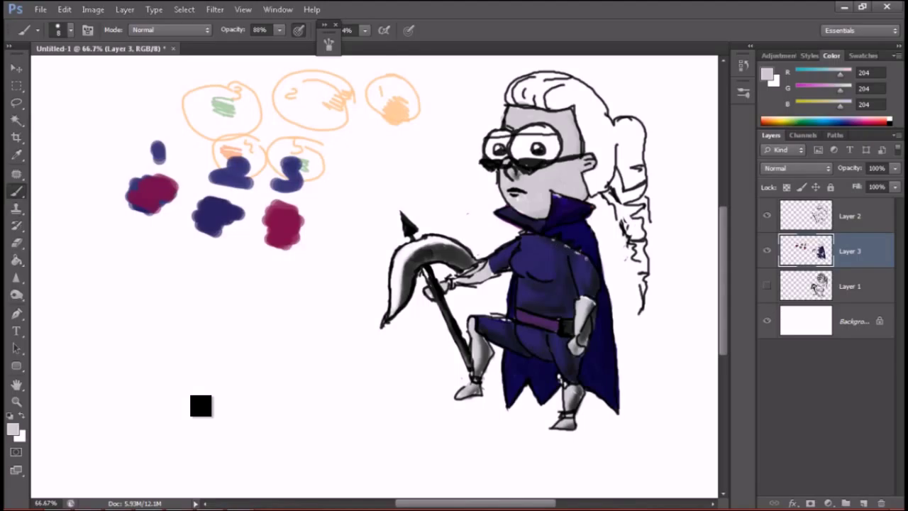
Burn a shadow along the rear jaw, and brighten the face with a 26 px Dodge brush.
click(16, 297)
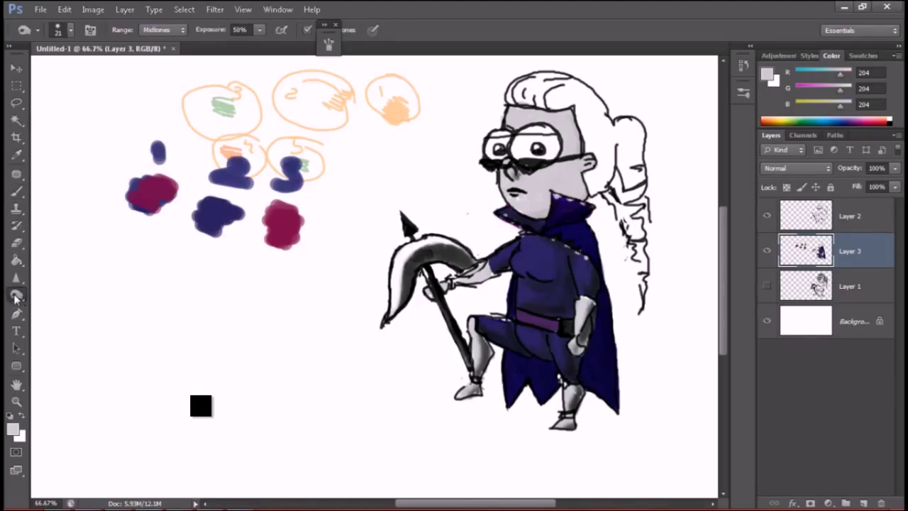
mouse_move(558, 184)
mouse_down()
mouse_move(568, 142)
mouse_move(532, 210)
mouse_move(571, 127)
mouse_move(568, 184)
mouse_up()
key(shift+o)
key(bracketright)
mouse_move(561, 142)
mouse_down()
mouse_move(564, 177)
mouse_move(568, 141)
mouse_move(547, 145)
mouse_up()
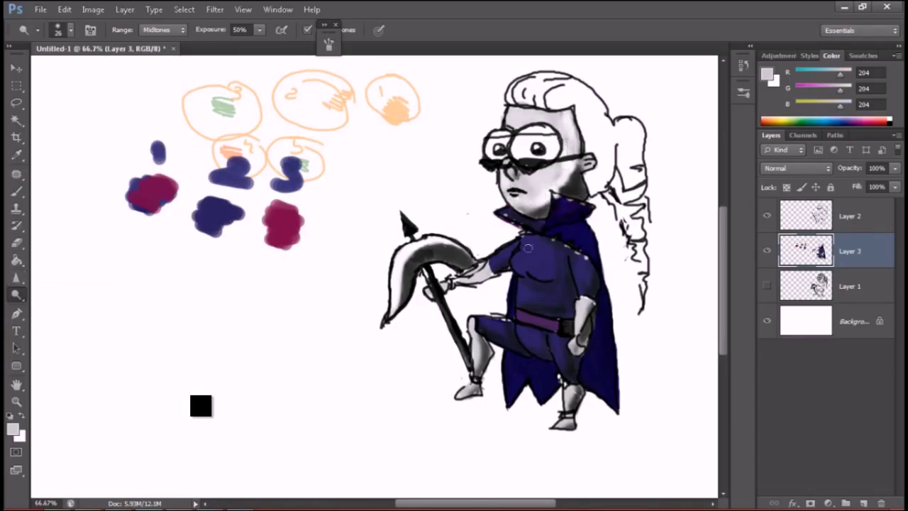
Dodge bright highlights onto the blue sleeves, torso and thighs and the purple belt.
key(alt+Tab)
key(shift+o)
key(shift+o)
key(shift+o)
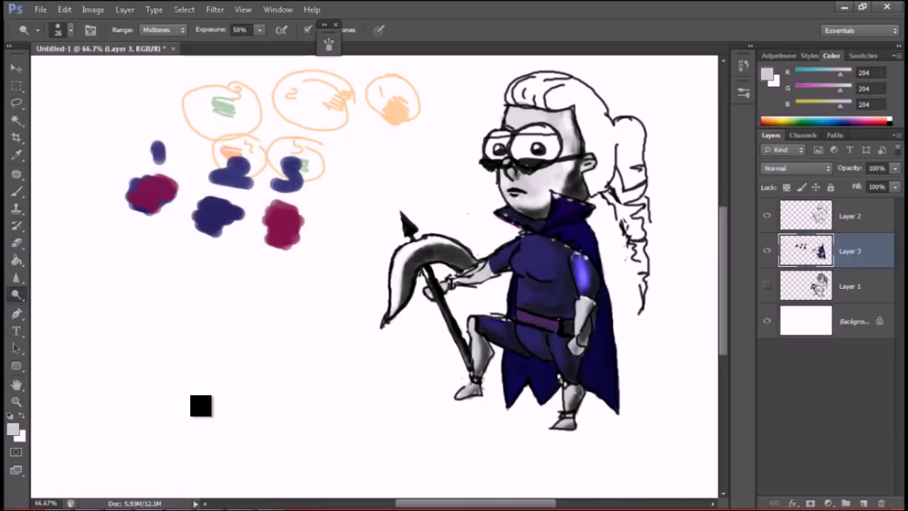
drag(555, 278, 536, 263)
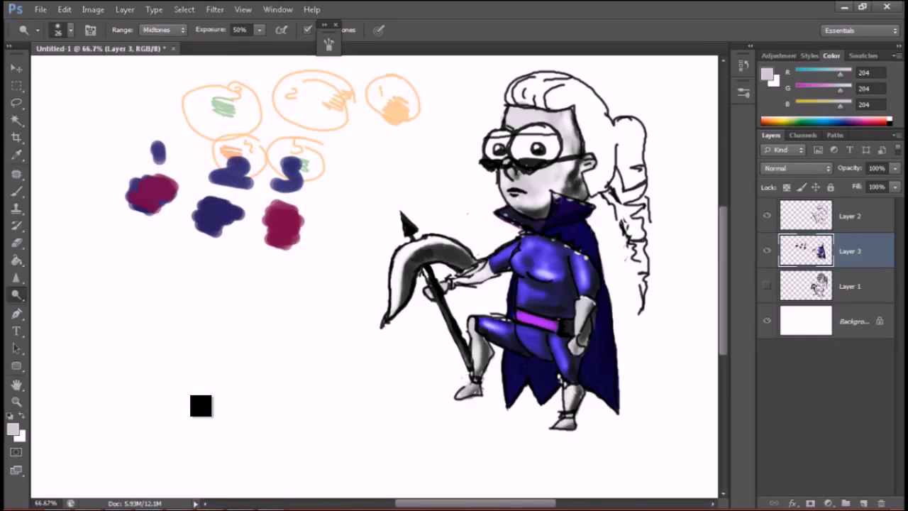
Paint the hair on top, back and side of the head very dark grey on Layer 3.
key(b)
key(d)
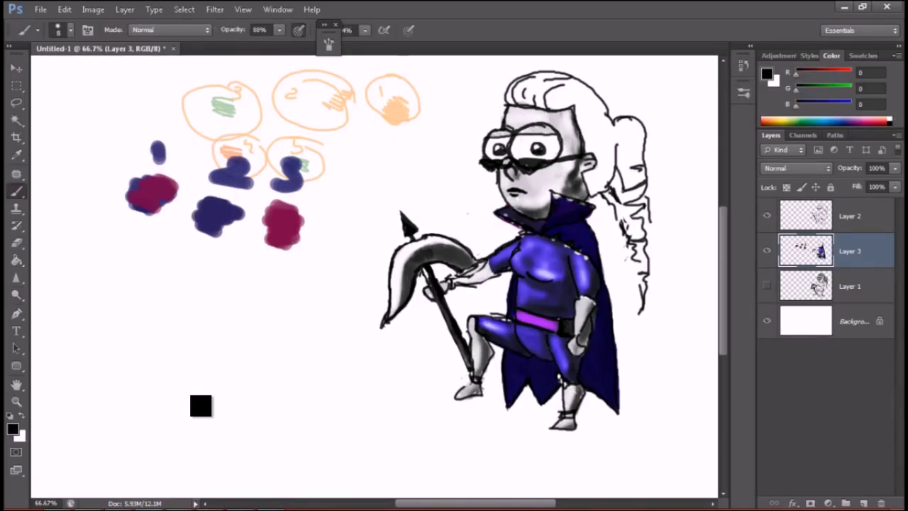
click(859, 55)
drag(616, 96, 602, 190)
drag(603, 82, 507, 78)
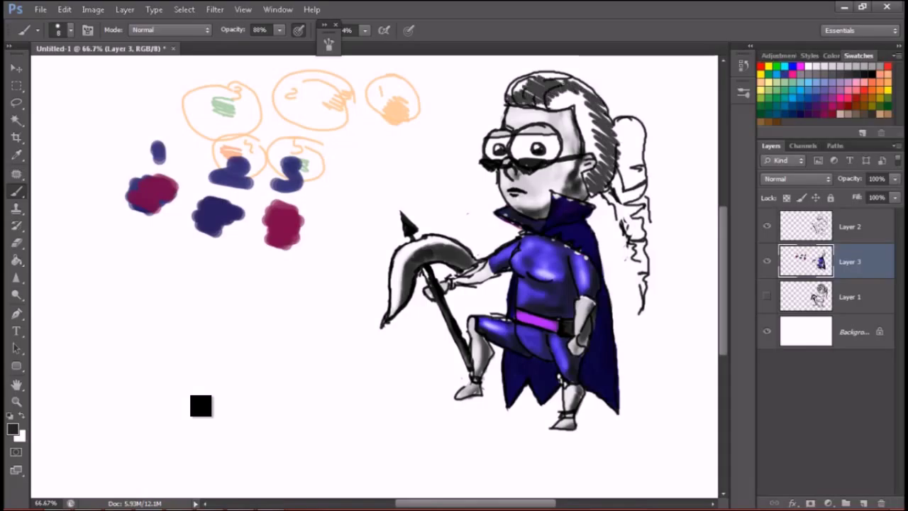
drag(601, 78, 589, 150)
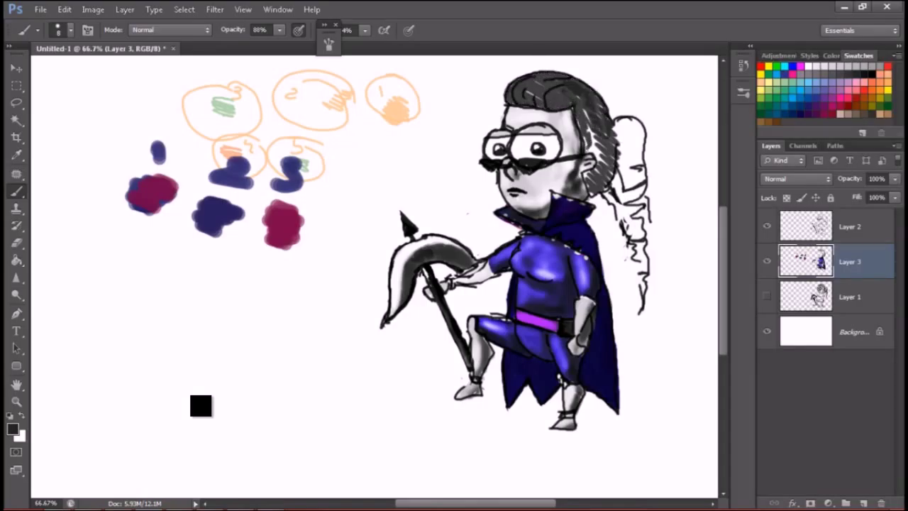
drag(612, 121, 590, 191)
mouse_move(599, 105)
mouse_down()
mouse_move(588, 163)
mouse_move(529, 86)
mouse_up()
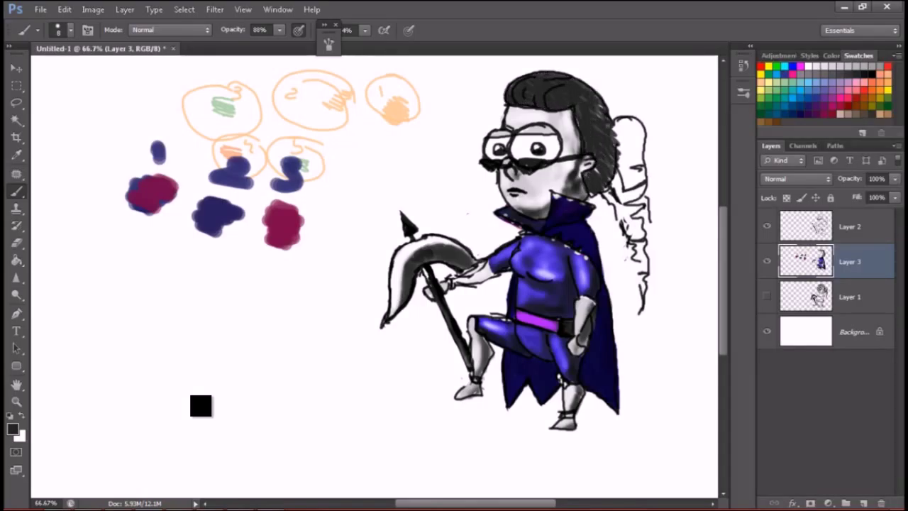
drag(612, 98, 591, 122)
drag(602, 162, 585, 180)
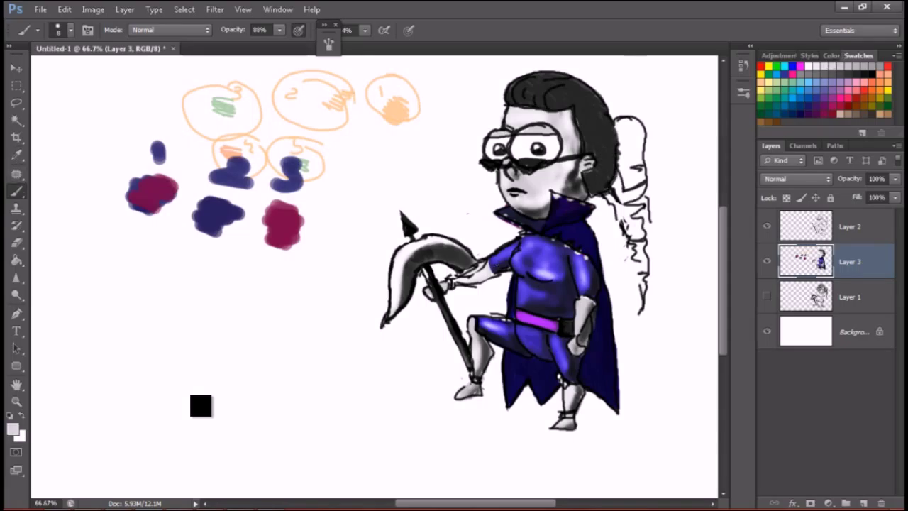
Paint the ponytail medium grey down to its tip.
drag(630, 122, 626, 220)
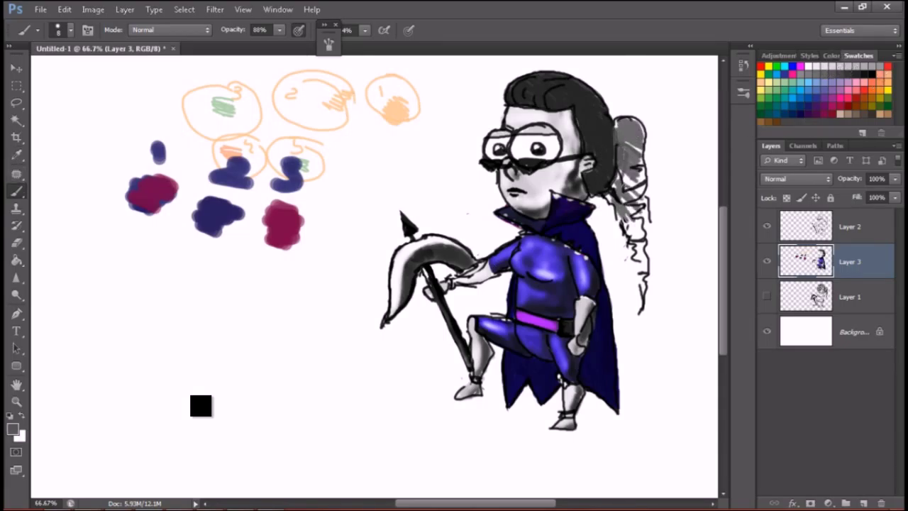
drag(636, 151, 643, 302)
drag(639, 128, 642, 179)
Repaint the whole ponytail with the very dark grey sampled from the hair, and erase the overspill around it.
alt+click(610, 131)
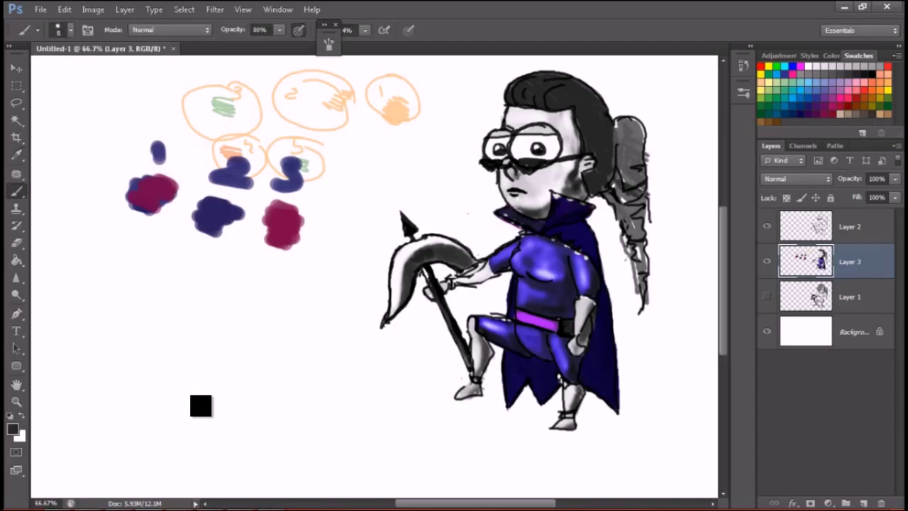
drag(642, 127, 619, 196)
drag(638, 121, 616, 164)
drag(623, 195, 607, 238)
drag(651, 117, 617, 145)
drag(654, 234, 639, 315)
drag(664, 188, 625, 266)
drag(657, 140, 639, 177)
key(e)
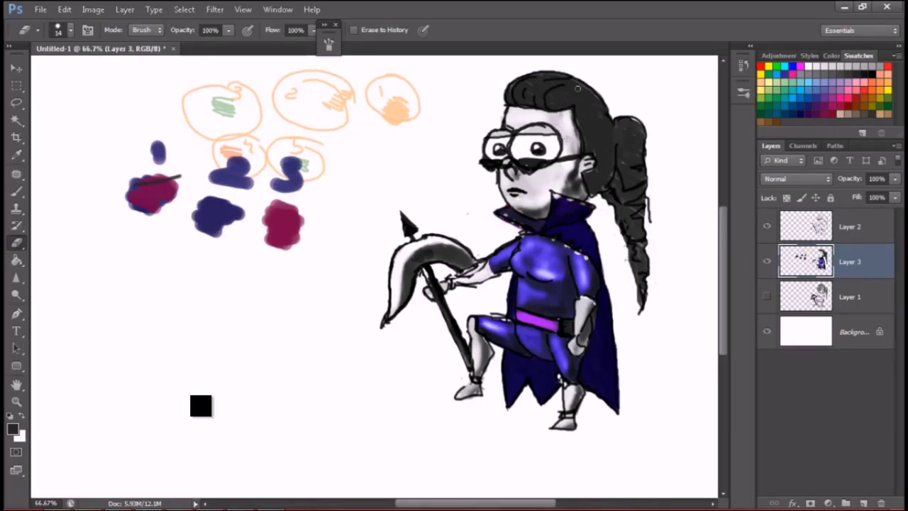
Dodge highlights into the front waves, the back of the hair and the upper ponytail.
key(o)
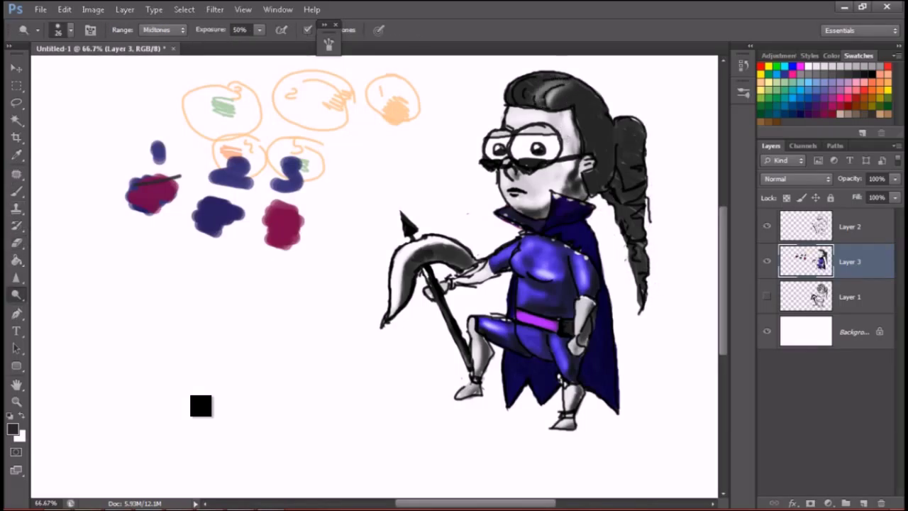
drag(615, 152, 614, 125)
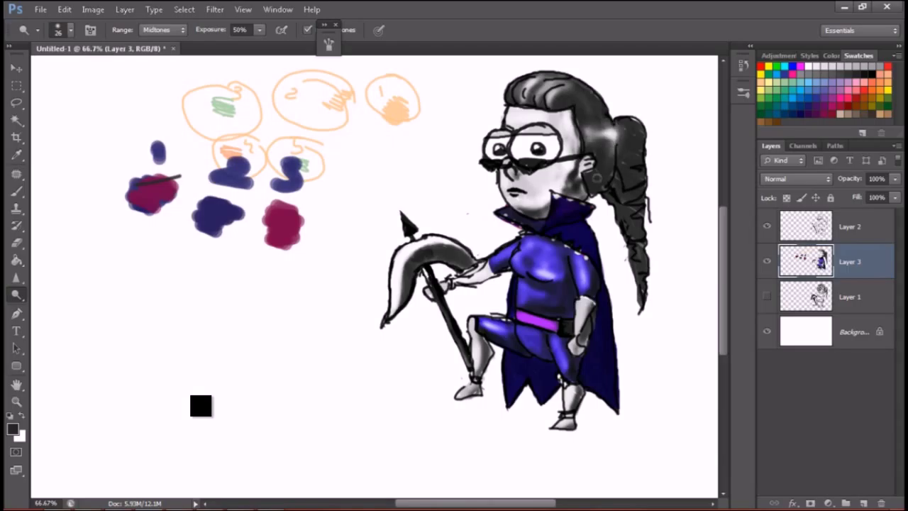
drag(598, 178, 542, 101)
mouse_move(602, 165)
mouse_down()
mouse_move(623, 122)
mouse_move(629, 273)
mouse_move(629, 199)
mouse_up()
Burn shadows around the highlights in the hair with the 21 px Burn brush.
right_click(16, 296)
click(64, 307)
drag(610, 120, 603, 177)
mouse_move(576, 108)
mouse_down()
mouse_move(539, 88)
mouse_move(511, 92)
mouse_up()
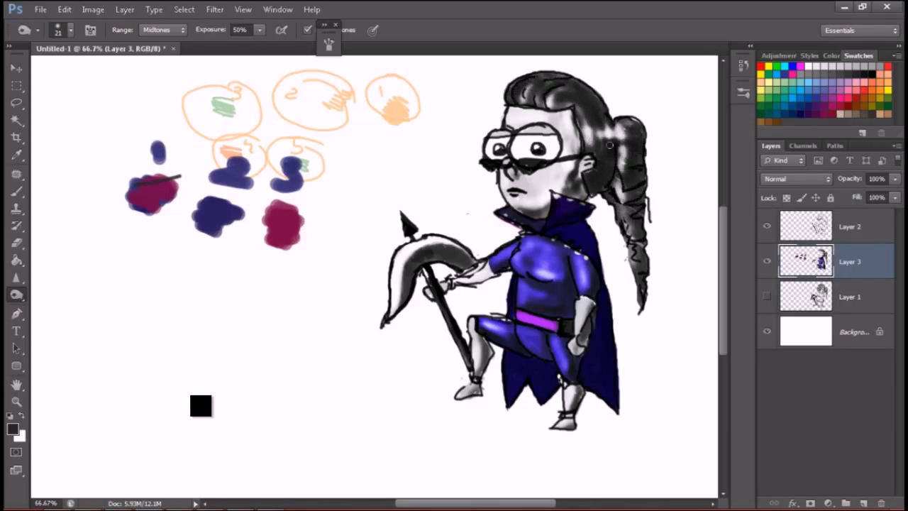
drag(582, 107, 603, 149)
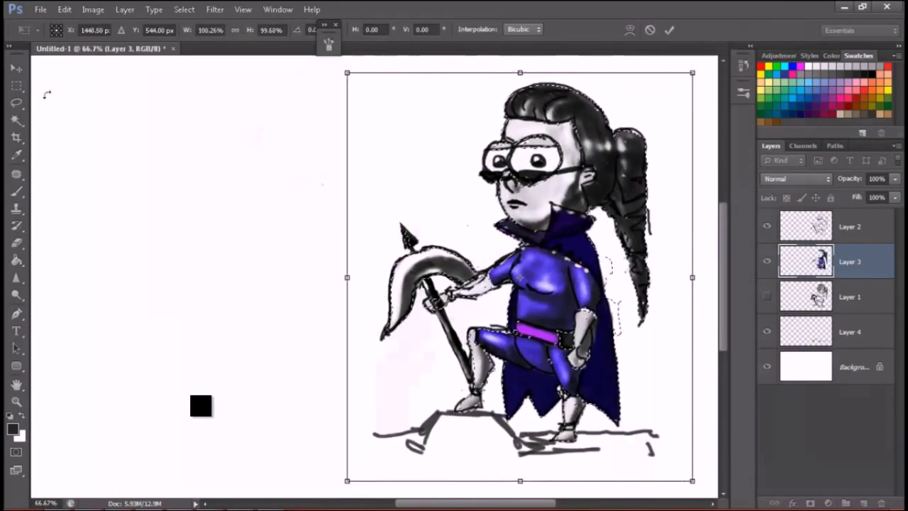
End the free transform of the character's colors on Layer 3 and clear the selection.
click(15, 67)
click(434, 200)
key(l)
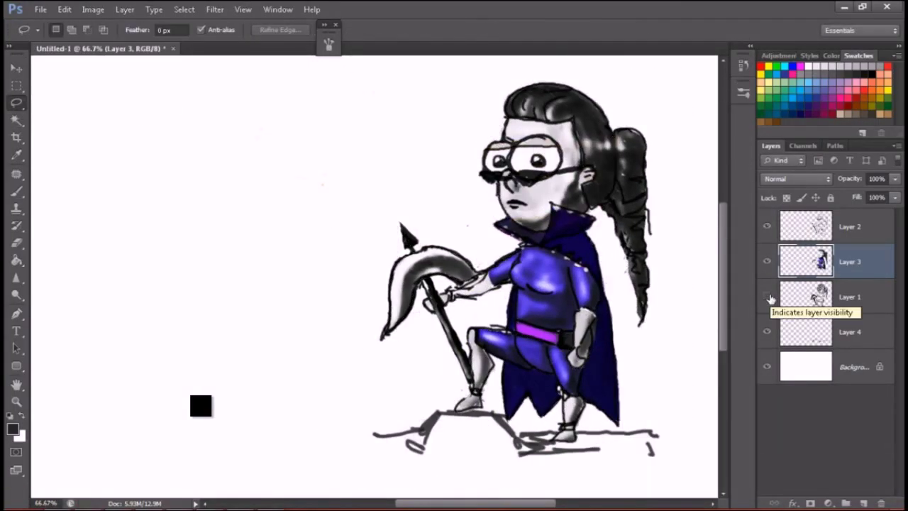
Delete the hidden Layer 1, and ready the Brush tool on Layer 4.
click(841, 302)
key(Delete)
key(b)
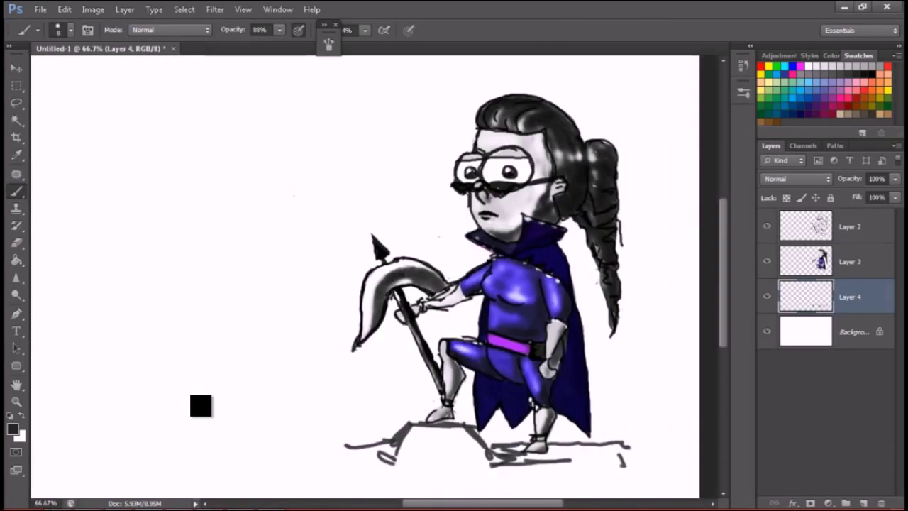
Switch to Skype, send a contact a short greeting and a question mark, and return to the drawing.
click(86, 501)
scroll(185, 305, down, 3)
click(186, 311)
text(adyy/)
key(Return)
text(?)
key(Return)
text(cady/)
key(alt+F4)
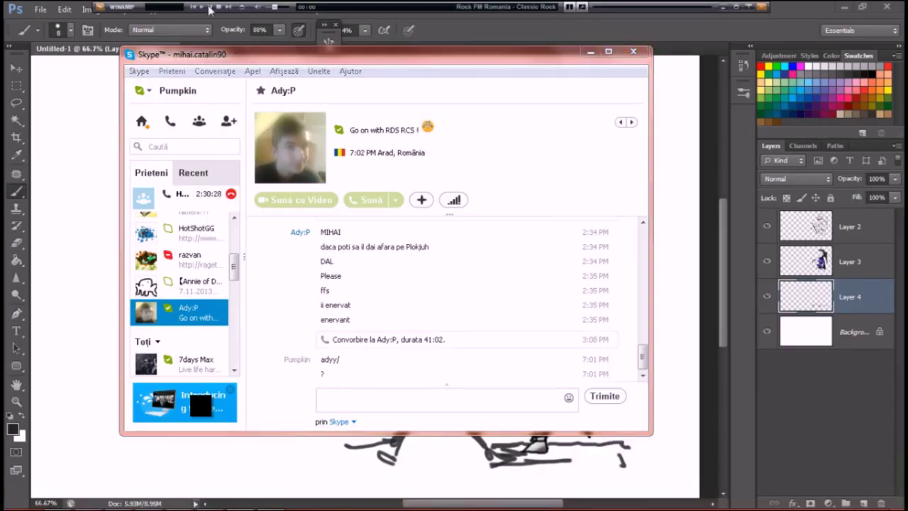
Paint the ground beneath the character solid dark gray on Layer 4 with a 44 px brush.
key(F5)
text(44)
key(F5)
mouse_move(625, 457)
mouse_down()
mouse_move(495, 460)
mouse_move(412, 443)
mouse_move(455, 439)
mouse_move(431, 433)
mouse_move(420, 452)
mouse_move(521, 452)
mouse_move(353, 460)
mouse_move(397, 486)
mouse_up()
scroll(530, 475, down, 2)
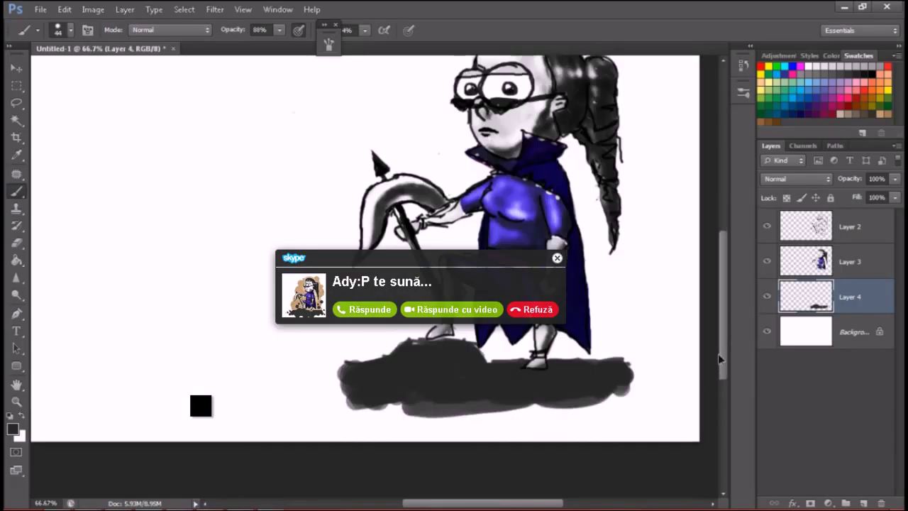
Build rounded lobes along the ends and underside of the dark ground with a 102 px brush.
key(F5)
text(61)
key(F5)
key(F5)
text(102)
key(F5)
mouse_move(536, 454)
mouse_down()
mouse_move(487, 463)
mouse_move(492, 446)
mouse_move(479, 462)
mouse_move(636, 420)
mouse_move(587, 446)
mouse_move(425, 469)
mouse_move(394, 464)
mouse_move(348, 425)
mouse_move(493, 429)
mouse_up()
Add dark dots beside the ground's left end with a 41 px brush and clean up around them with the Eraser.
key(F5)
text(41)
key(F5)
click(308, 415)
key(e)
drag(301, 446, 311, 458)
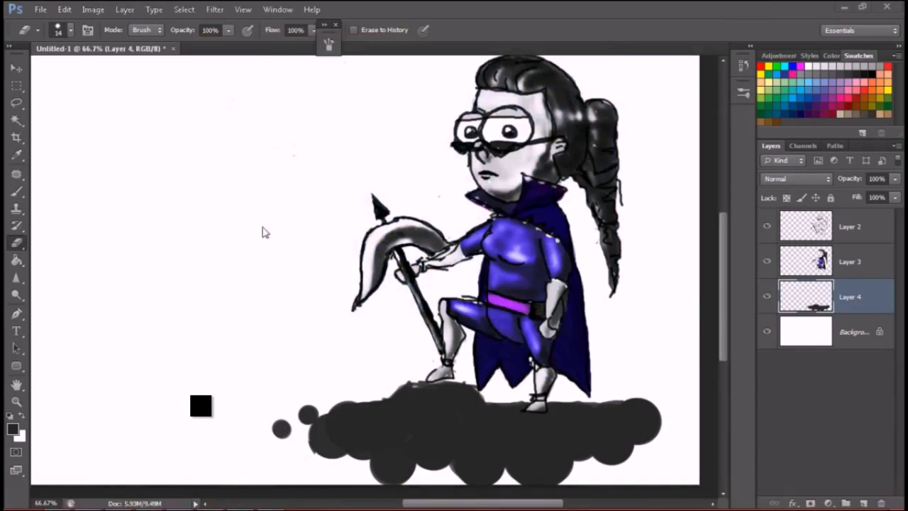
Scatter more dark dots beyond both ends of the ground, using brush sizes from 14 to 62 px.
key(b)
click(676, 404)
key(F5)
key(F5)
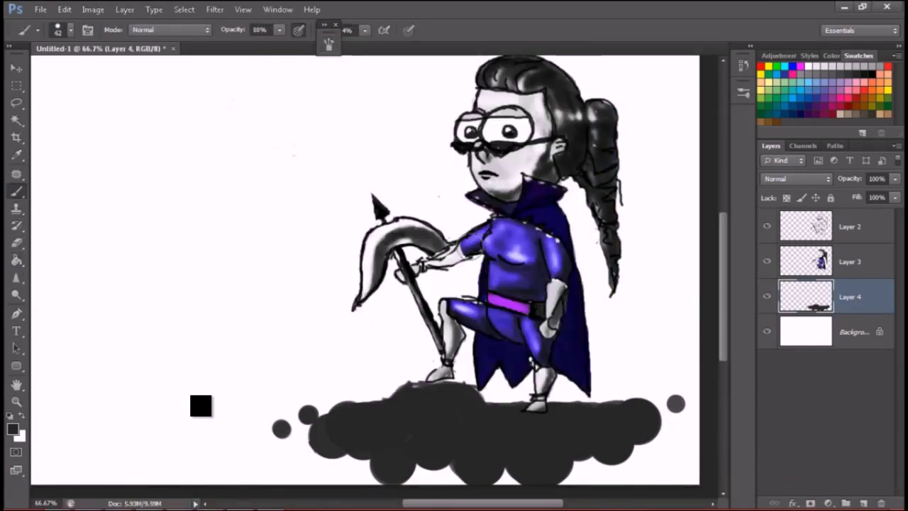
click(305, 447)
click(328, 44)
click(261, 431)
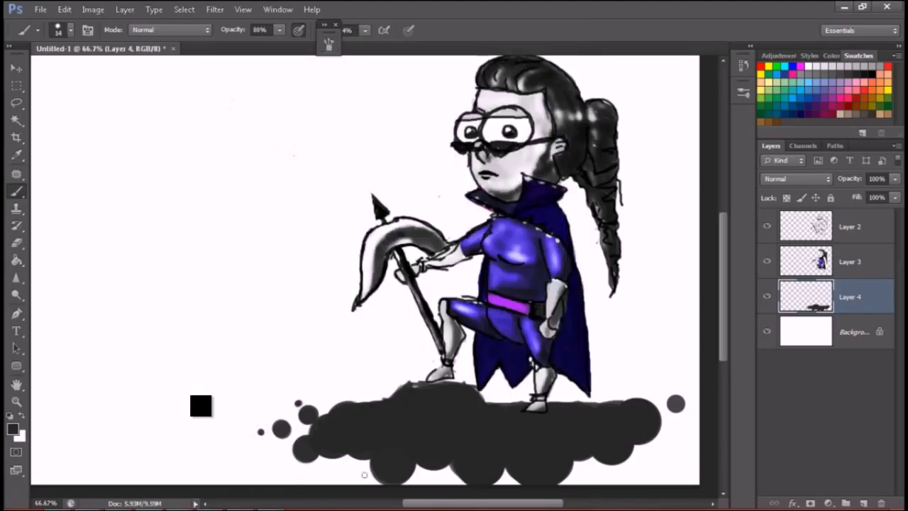
click(298, 31)
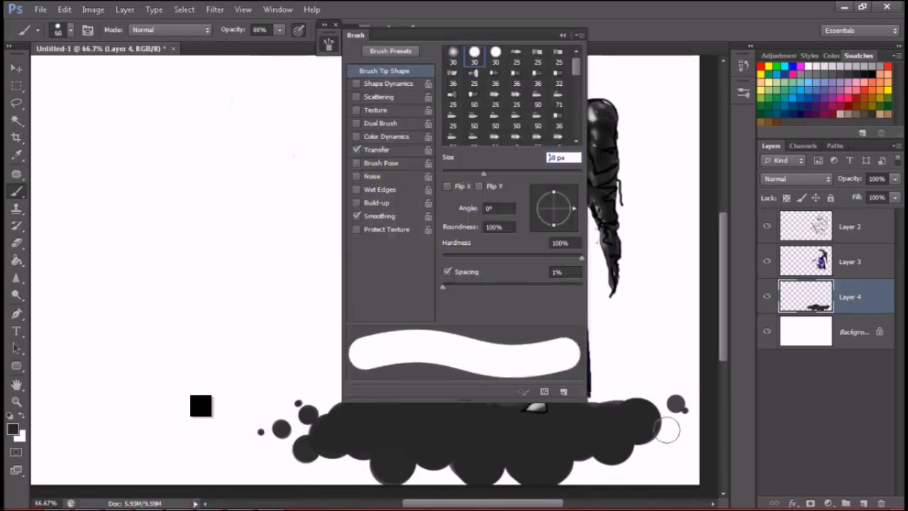
key(bracketright)
click(681, 448)
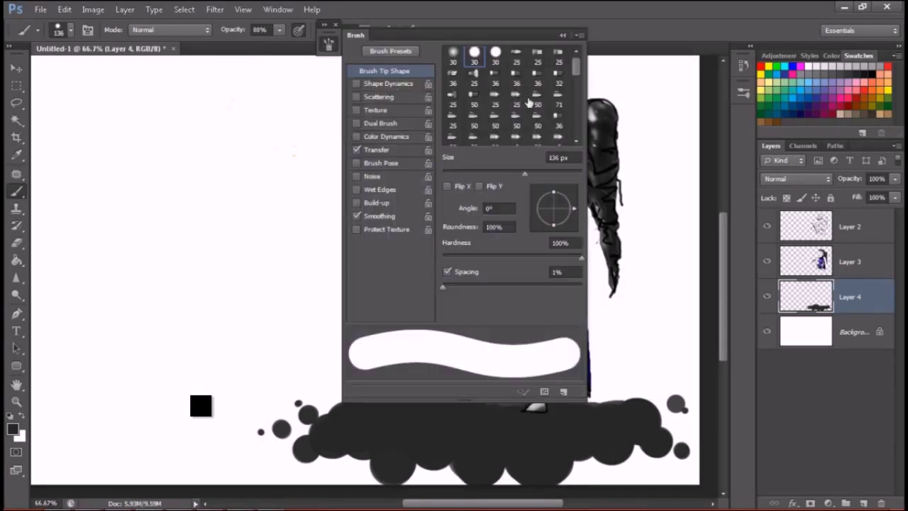
Reshape the lower-left lobe of the ground and flatten its upper edge with a 115 px Eraser.
click(488, 467)
click(383, 467)
key(e)
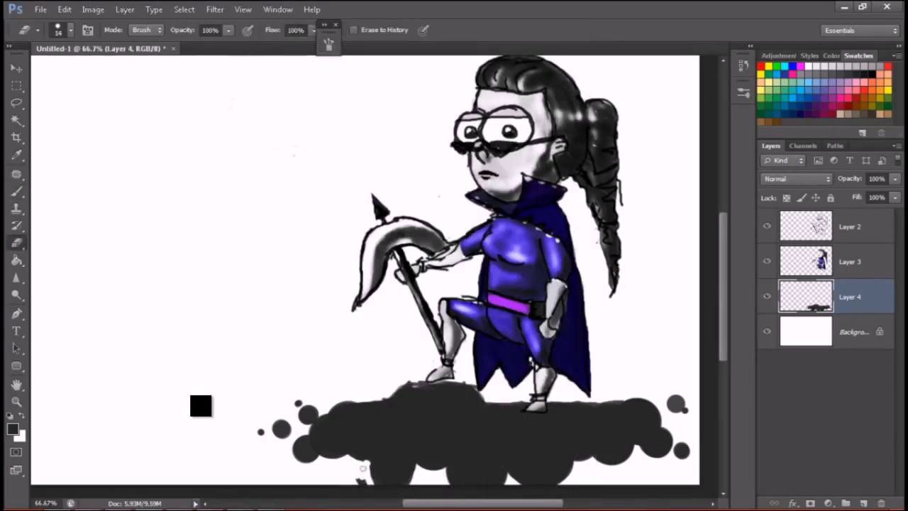
key(F5)
key(b)
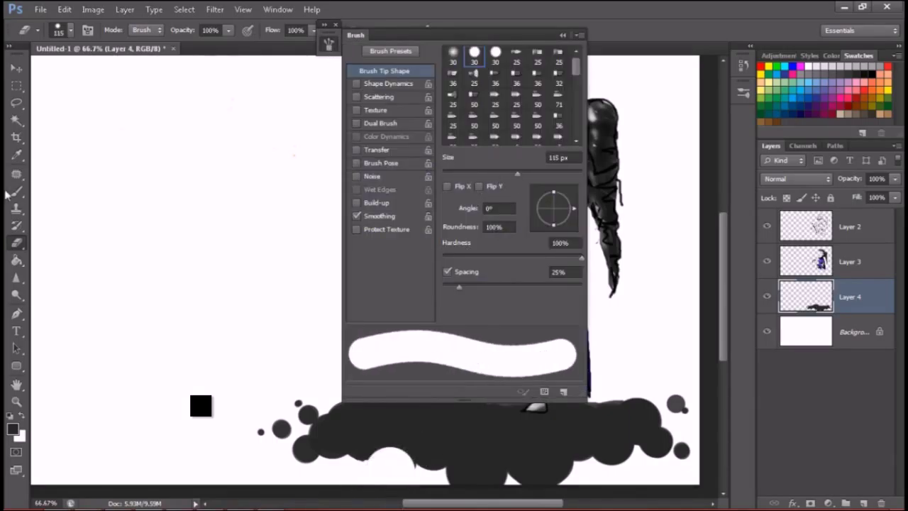
key(F5)
key(e)
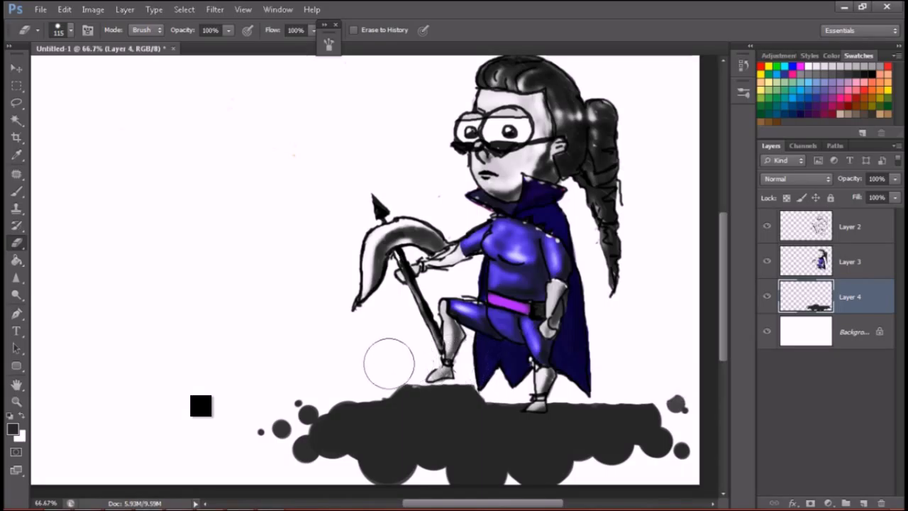
Add a new layer above the ground layer, naming the ground layer "jos" and the new one "sus".
key(b)
key(F5)
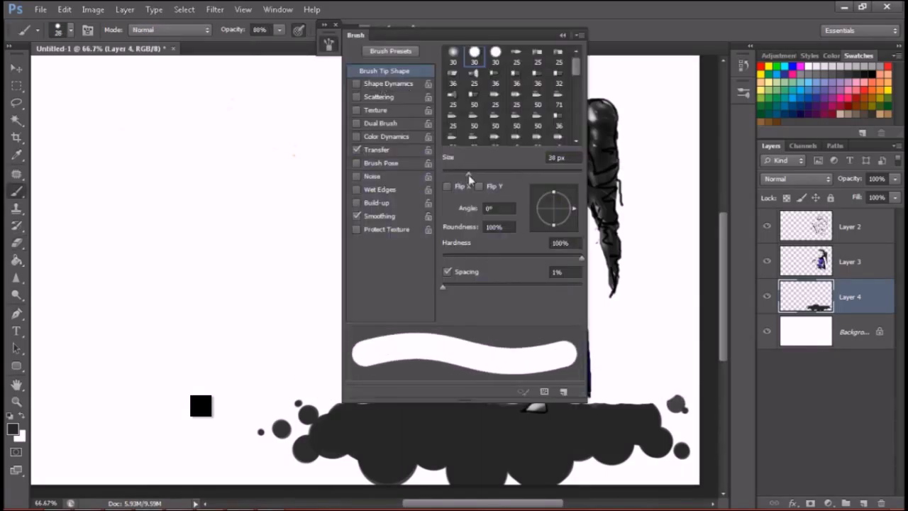
key(F5)
key(ctrl+shift+alt+n)
double_click(841, 332)
text(jos)
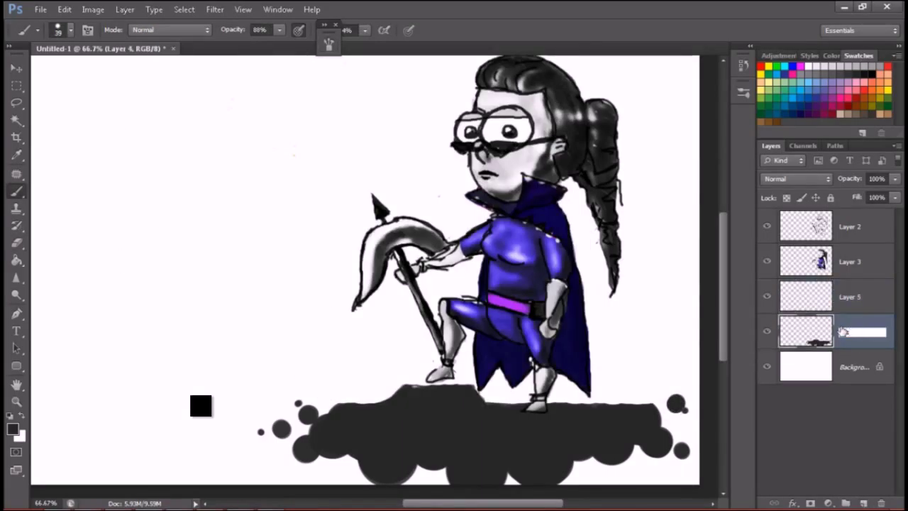
key(Return)
double_click(845, 297)
text(sus)
key(Return)
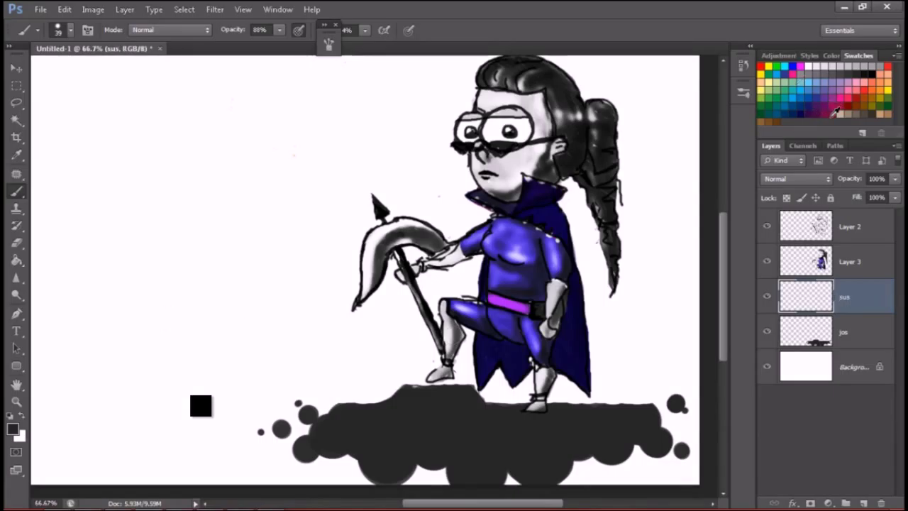
Paint a tan backdrop behind the character on the sus layer with a 243 px brush.
drag(483, 384, 645, 397)
key(ctrl+z)
key(bracketright)
key(bracketright)
key(bracketright)
key(bracketright)
key(bracketright)
key(bracketright)
key(bracketright)
key(bracketright)
mouse_move(576, 82)
mouse_down()
mouse_move(570, 333)
mouse_move(583, 264)
mouse_move(458, 292)
mouse_move(499, 169)
mouse_move(474, 142)
mouse_move(539, 142)
mouse_up()
Extend the backdrop with large round tan lobes on both sides of the character using the sampled color.
click(848, 64)
key(Escape)
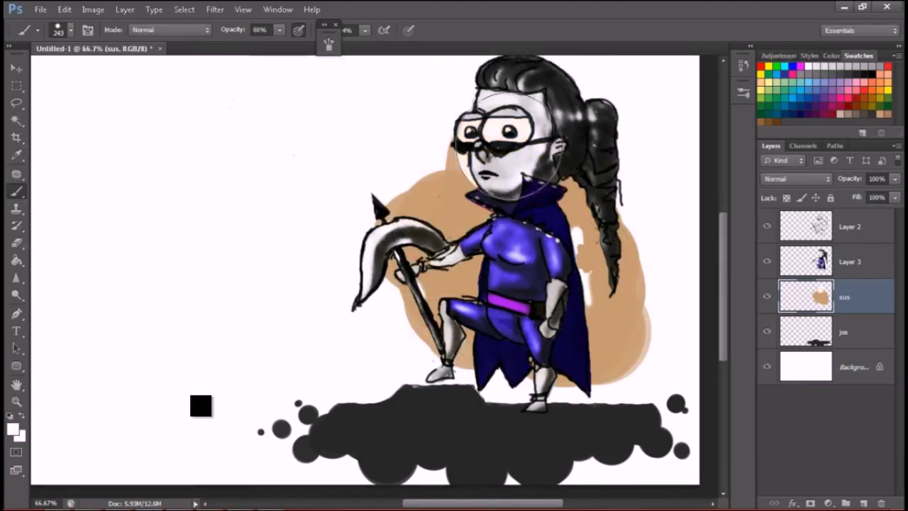
drag(568, 227, 596, 298)
key(y)
click(17, 191)
click(67, 186)
alt+click(611, 313)
mouse_move(603, 213)
mouse_down()
mouse_move(561, 234)
mouse_move(505, 208)
mouse_move(440, 213)
mouse_move(387, 298)
mouse_move(412, 191)
mouse_move(653, 206)
mouse_up()
Remove the face's gray shading on Layer 3 and repaint the face near-white with a 19 px brush.
mouse_move(511, 142)
mouse_down()
mouse_move(511, 199)
mouse_move(475, 151)
mouse_up()
key(alt+bracketright)
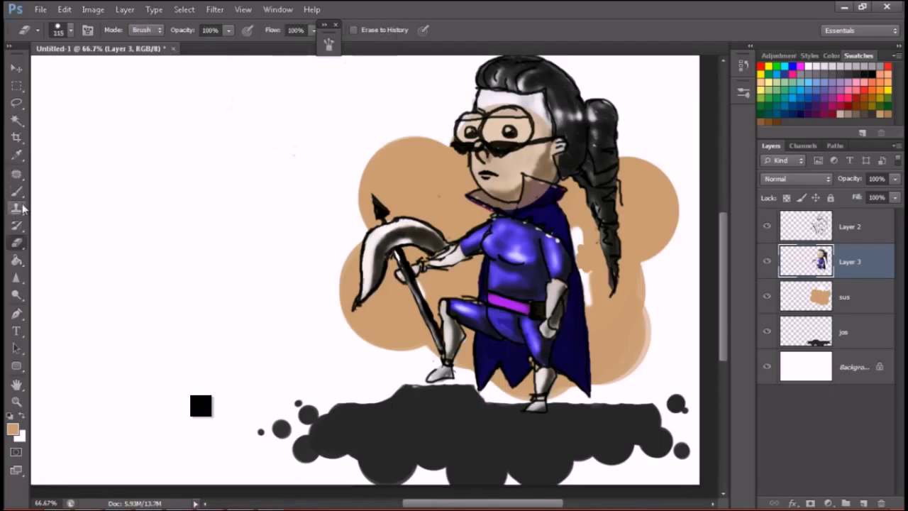
alt+click(156, 137)
key(F5)
key(F5)
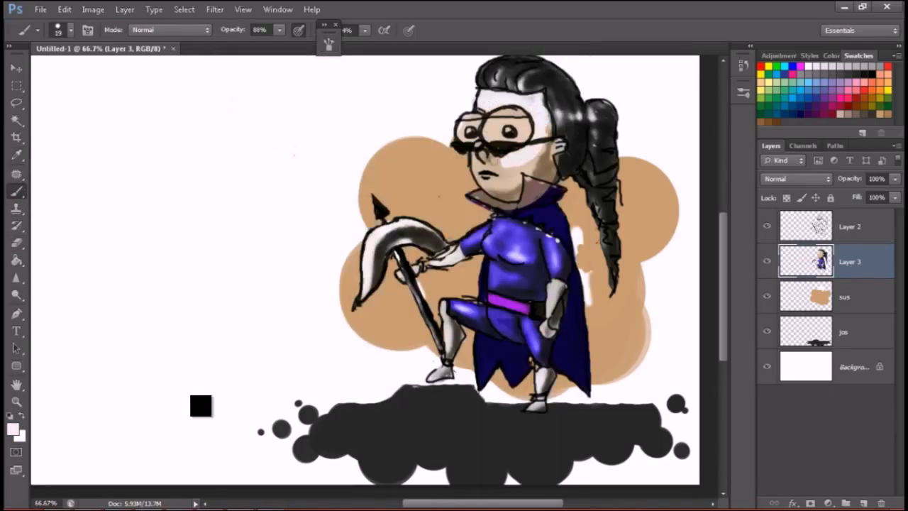
mouse_move(496, 178)
mouse_down()
mouse_move(542, 128)
mouse_move(550, 159)
mouse_move(505, 193)
mouse_up()
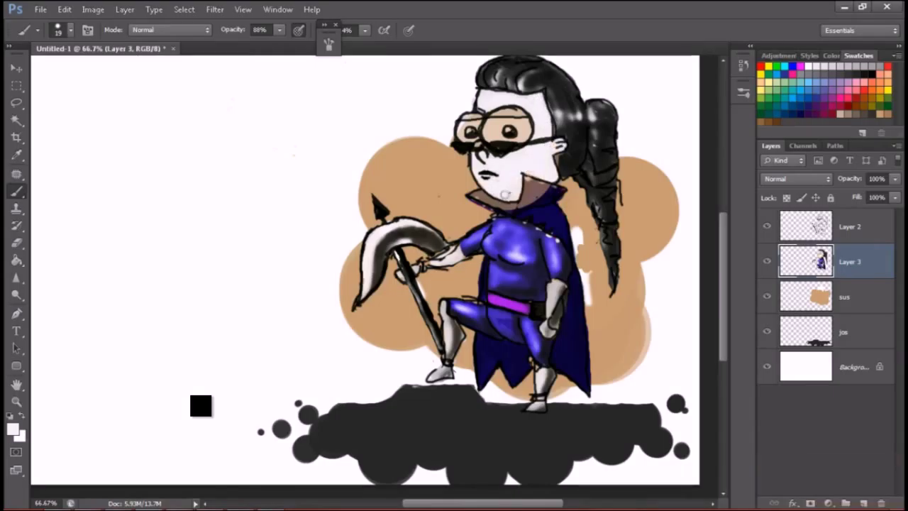
Apply an Outer Glow effect to Layer 3 and select the sus layer for painting.
key(F2)
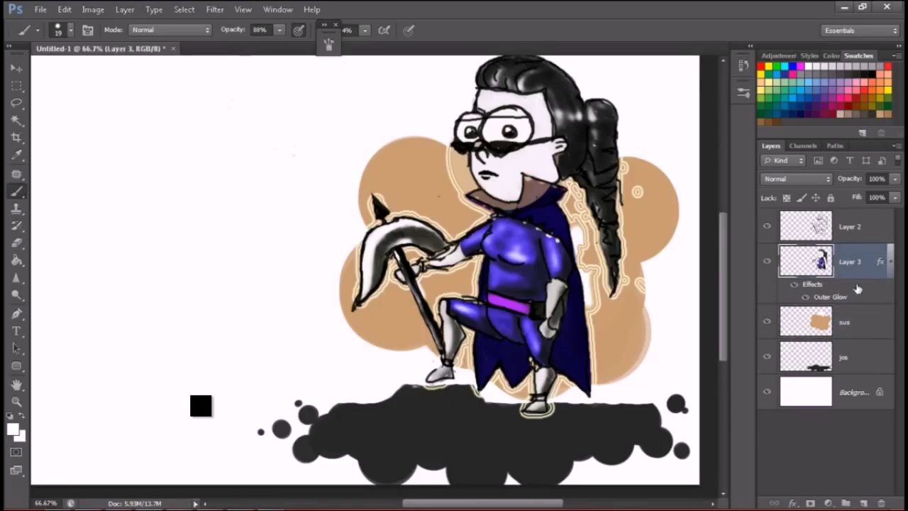
click(794, 319)
drag(497, 119, 525, 119)
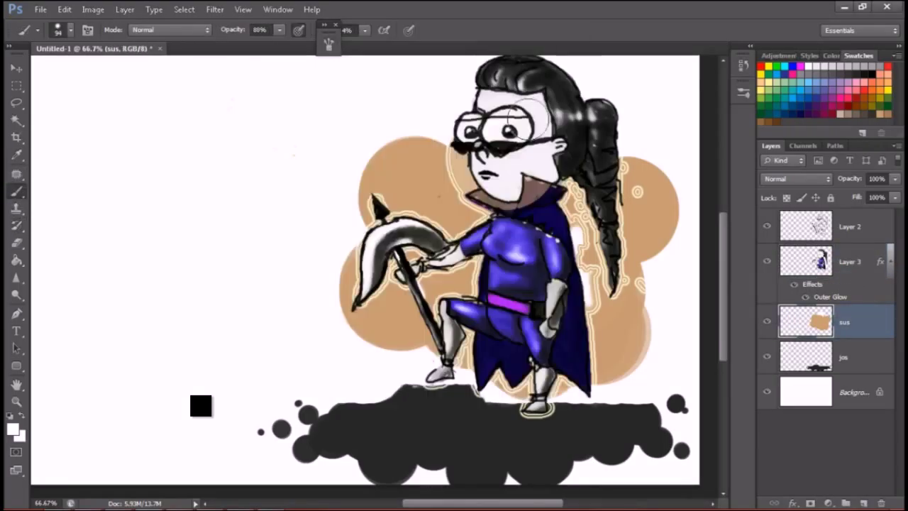
Sample the tan and extend the backdrop upward in rounded lobes around the head and ponytail.
alt+click(440, 142)
mouse_move(440, 142)
mouse_down()
mouse_move(458, 78)
mouse_move(611, 92)
mouse_move(649, 156)
mouse_up()
drag(567, 71, 594, 69)
Fill the tan backdrop down to the ground beside both feet with a 38 px brush.
click(328, 43)
click(328, 42)
key(alt+Tab)
key(alt+Tab)
drag(376, 341, 426, 390)
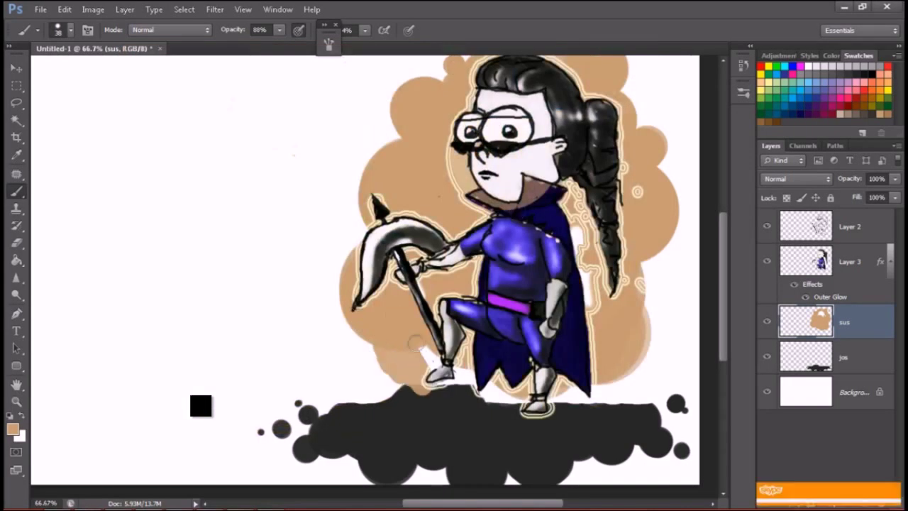
drag(582, 369, 645, 412)
Move the jos layer above sus and touch up the ground's edge beside the raised foot in dark gray.
drag(809, 357, 809, 319)
key(d)
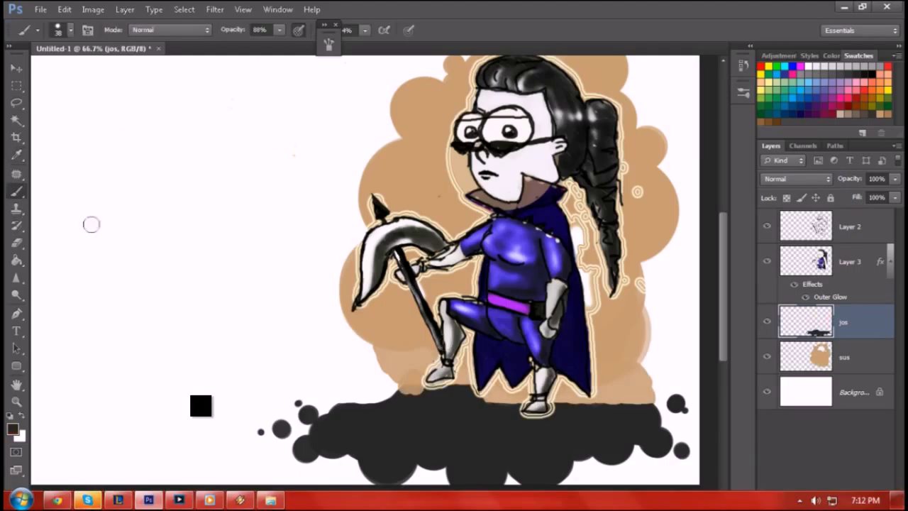
key(bracketright)
key(bracketright)
key(bracketright)
key(bracketright)
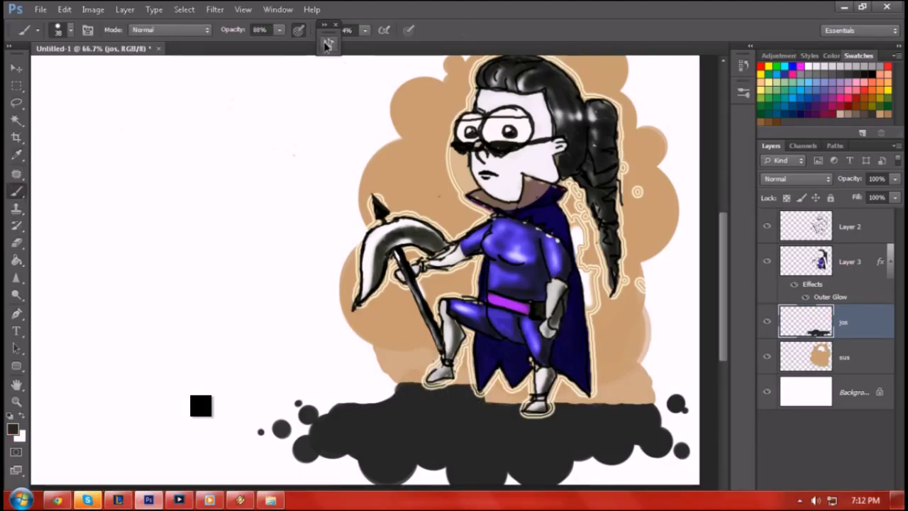
Place three large dark dots over the tan backdrop on either side of the character's legs.
click(650, 315)
click(387, 362)
click(622, 376)
Widen the tan backdrop at its lower left and repaint the large dark gray dot beside the raised leg.
alt+click(369, 334)
mouse_move(385, 361)
mouse_down()
mouse_move(364, 375)
mouse_move(353, 328)
mouse_up()
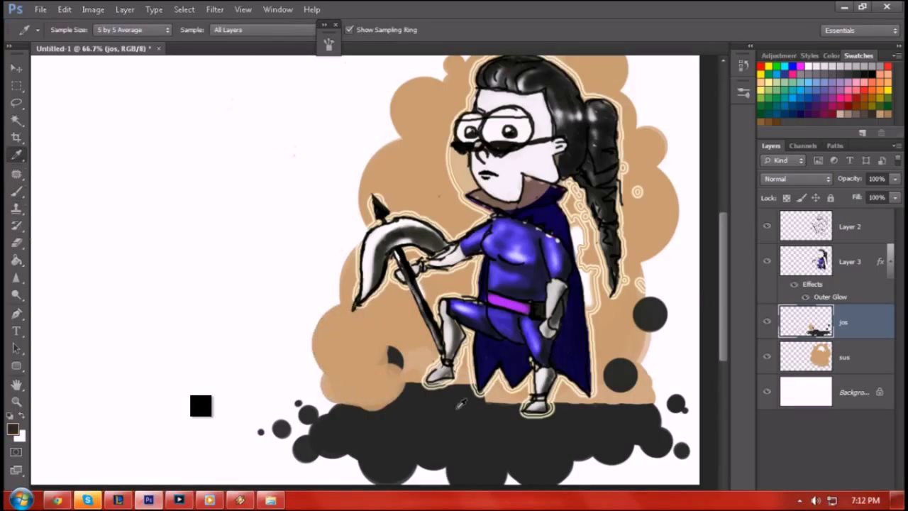
alt+click(395, 411)
click(778, 56)
click(832, 55)
click(386, 363)
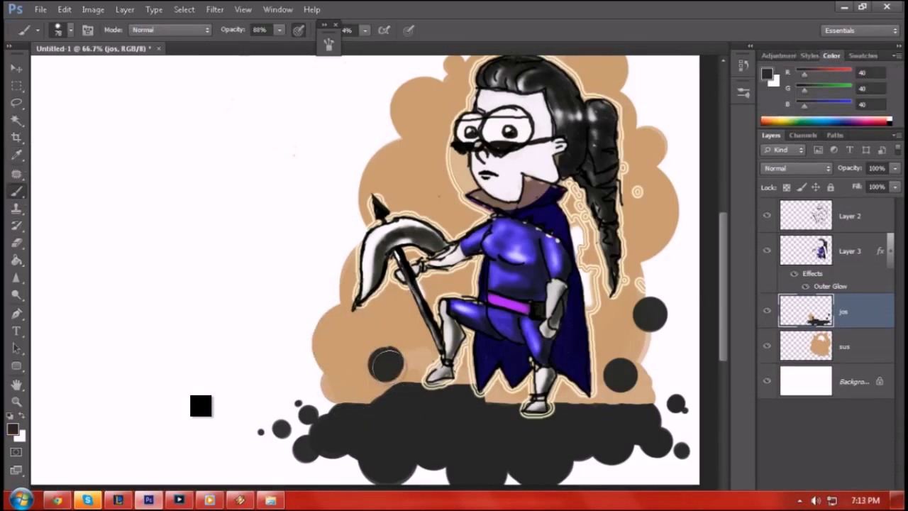
Add smaller dark dots above the large ones on both sides of the legs, reducing the brush to 15 px.
key(F5)
key(F5)
click(403, 333)
click(611, 341)
key(F5)
key(F5)
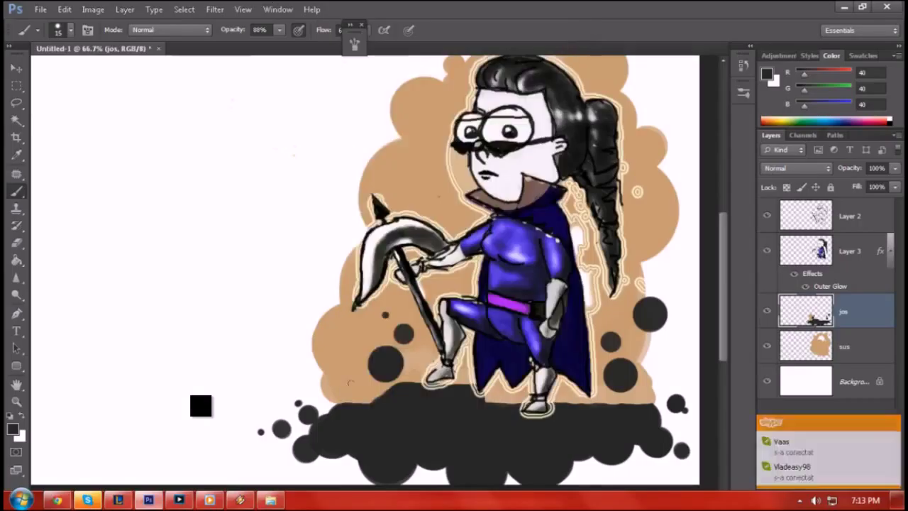